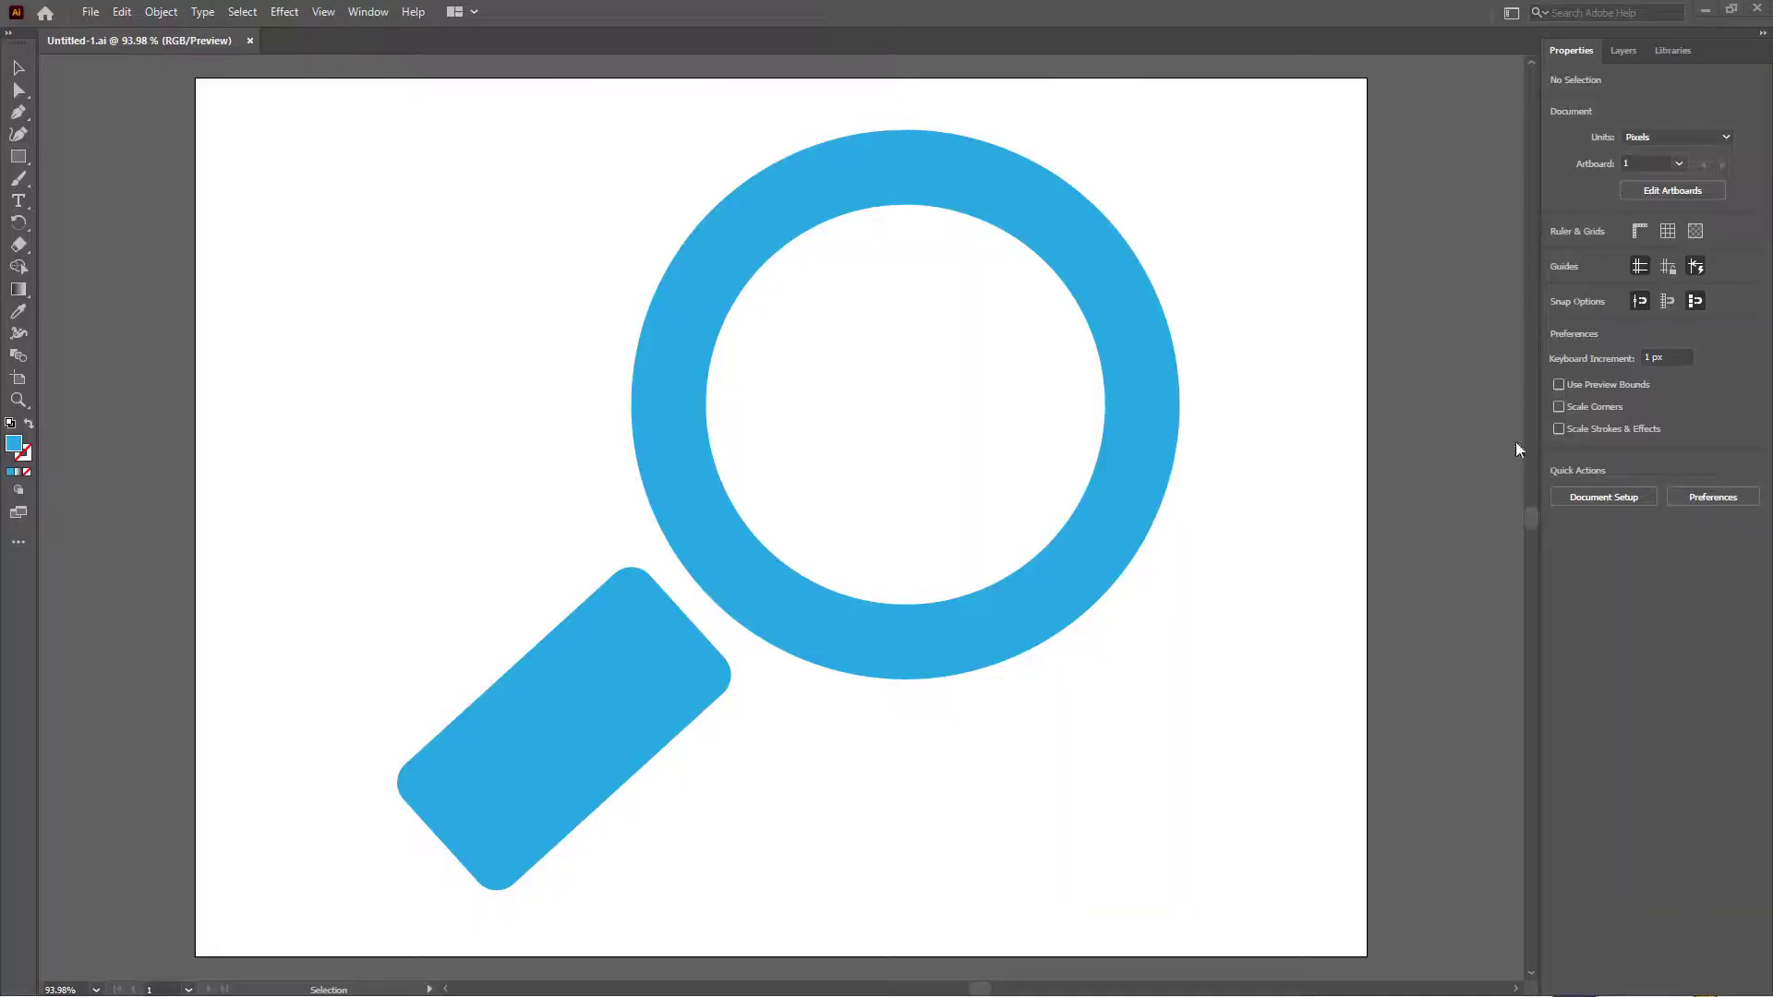
Step: Move the magnifying glass group so it extends past the lower-right corner of the artboard
{"action": "left_click_drag", "start_coordinate": [1064, 229], "coordinate": [1058, 225]}
{"action": "left_click", "coordinate": [1212, 239]}
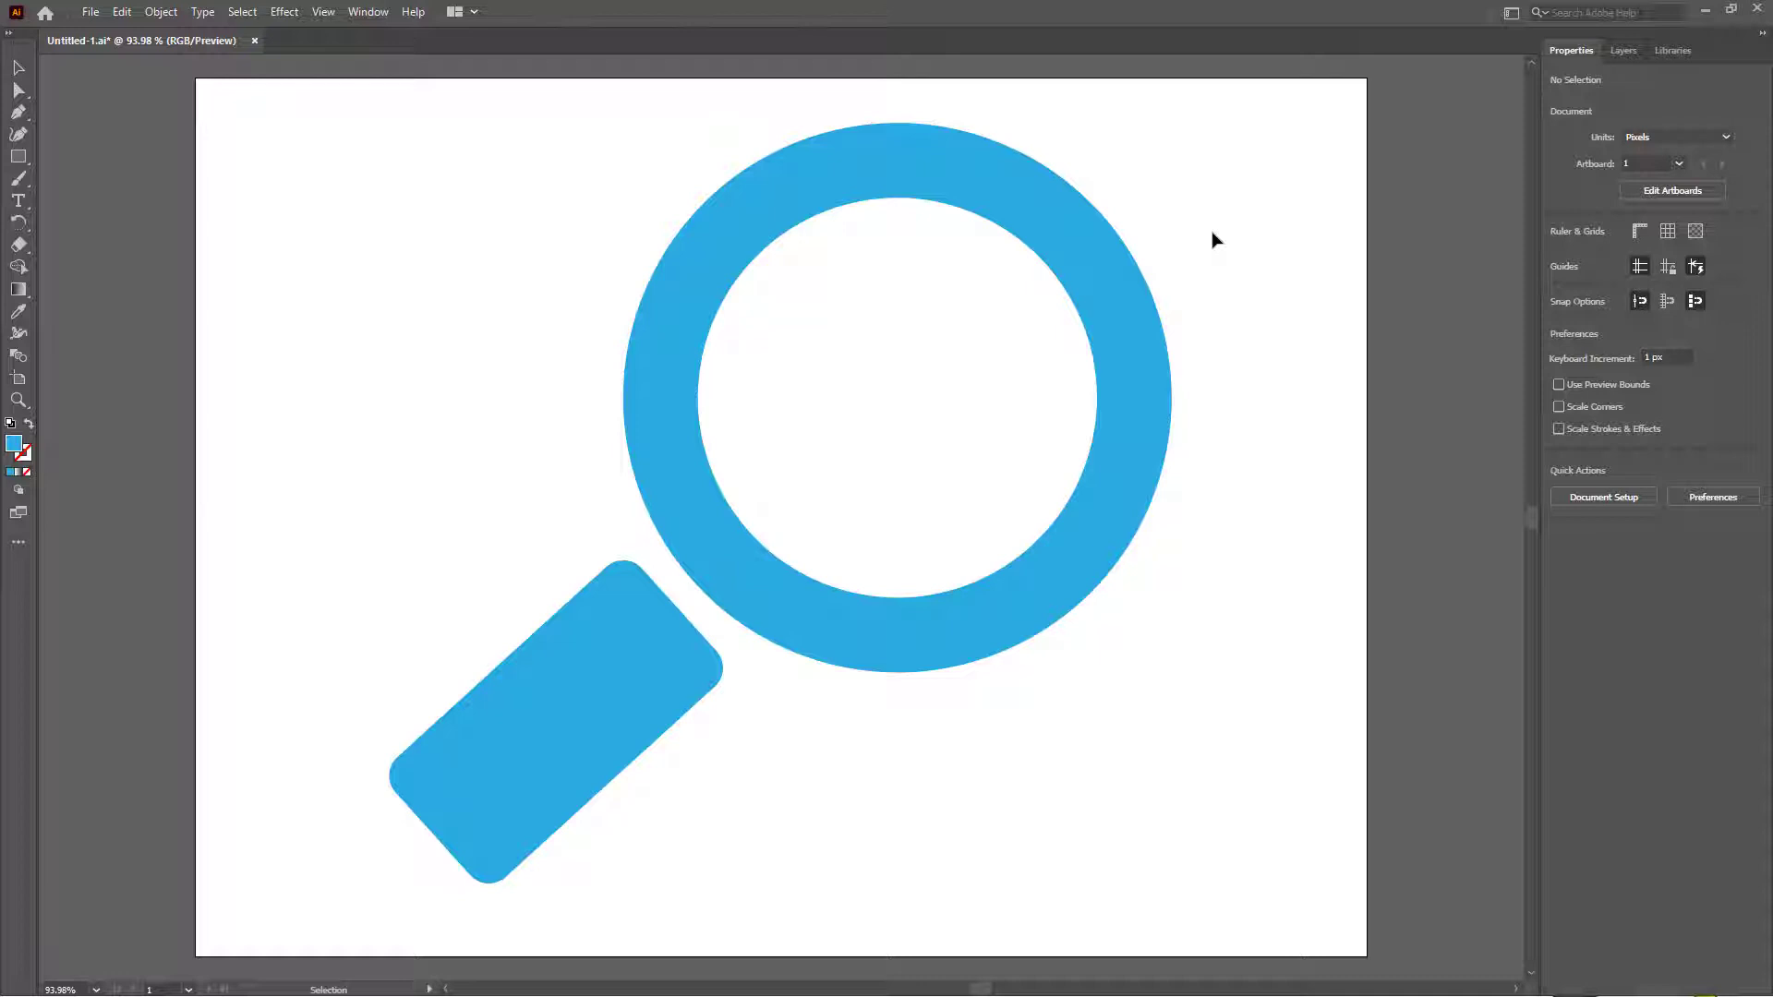
{"action": "scroll", "coordinate": [1219, 338], "scroll_direction": "down", "scroll_amount": 2}
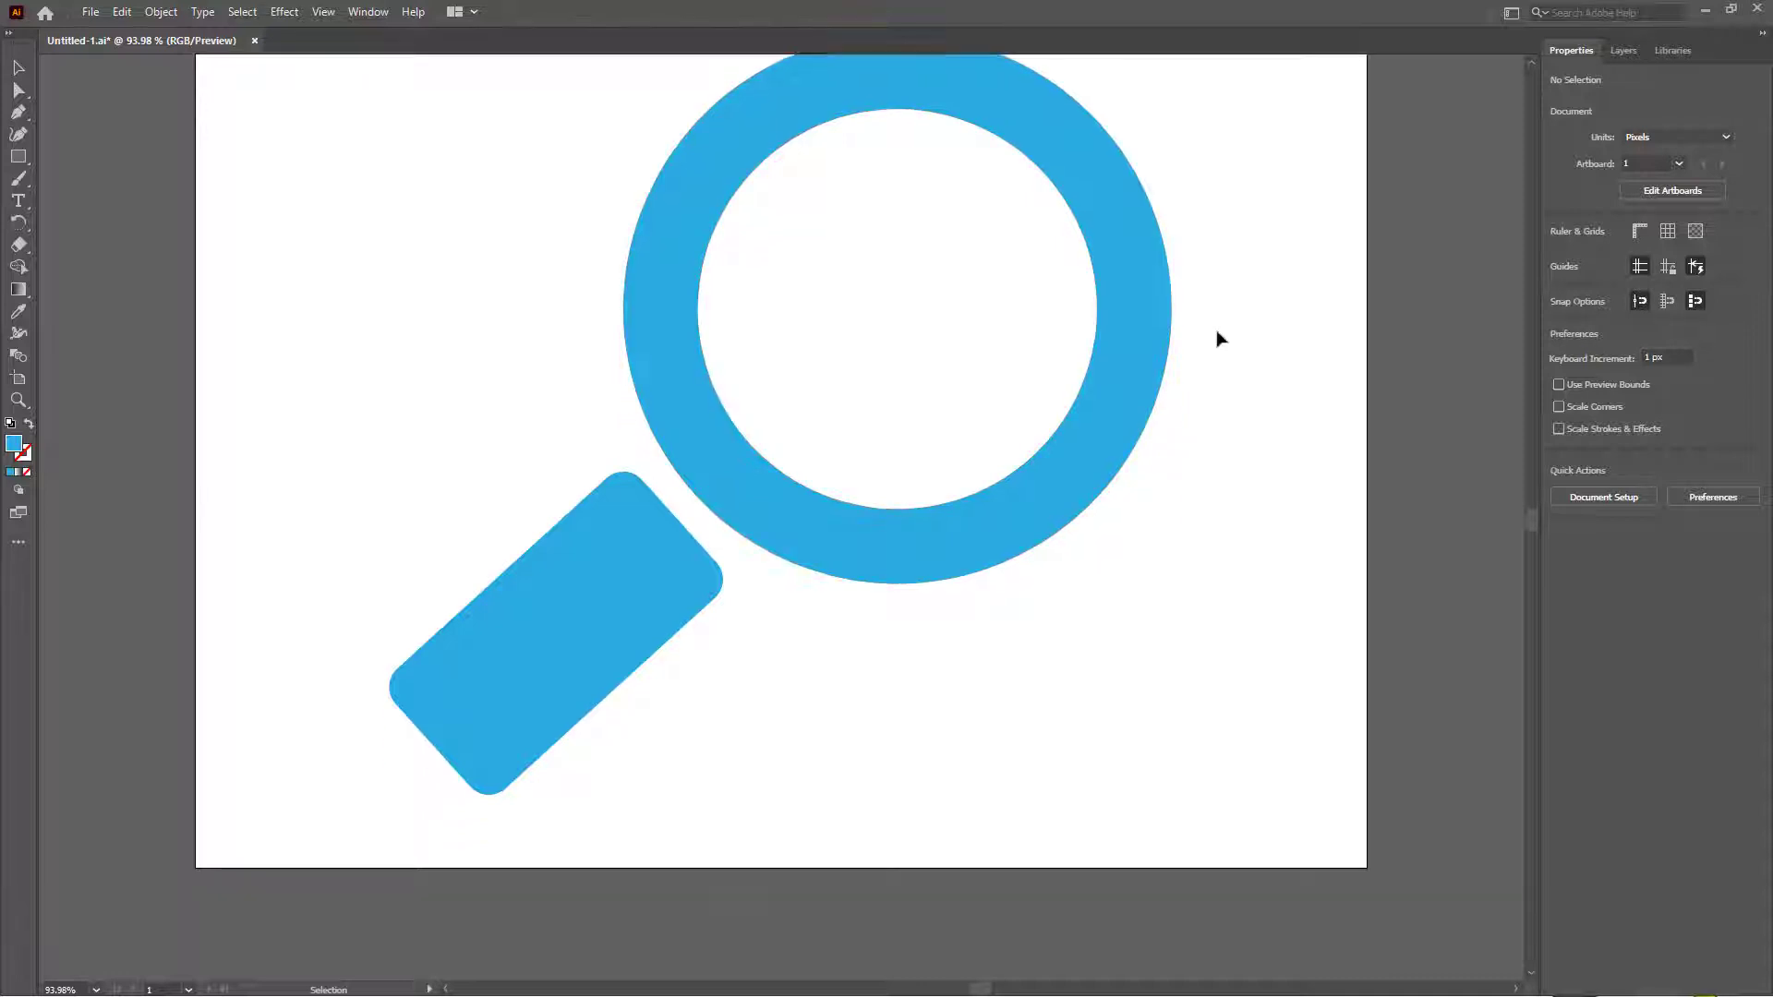
{"action": "left_click_drag", "start_coordinate": [1128, 310], "coordinate": [1526, 562]}
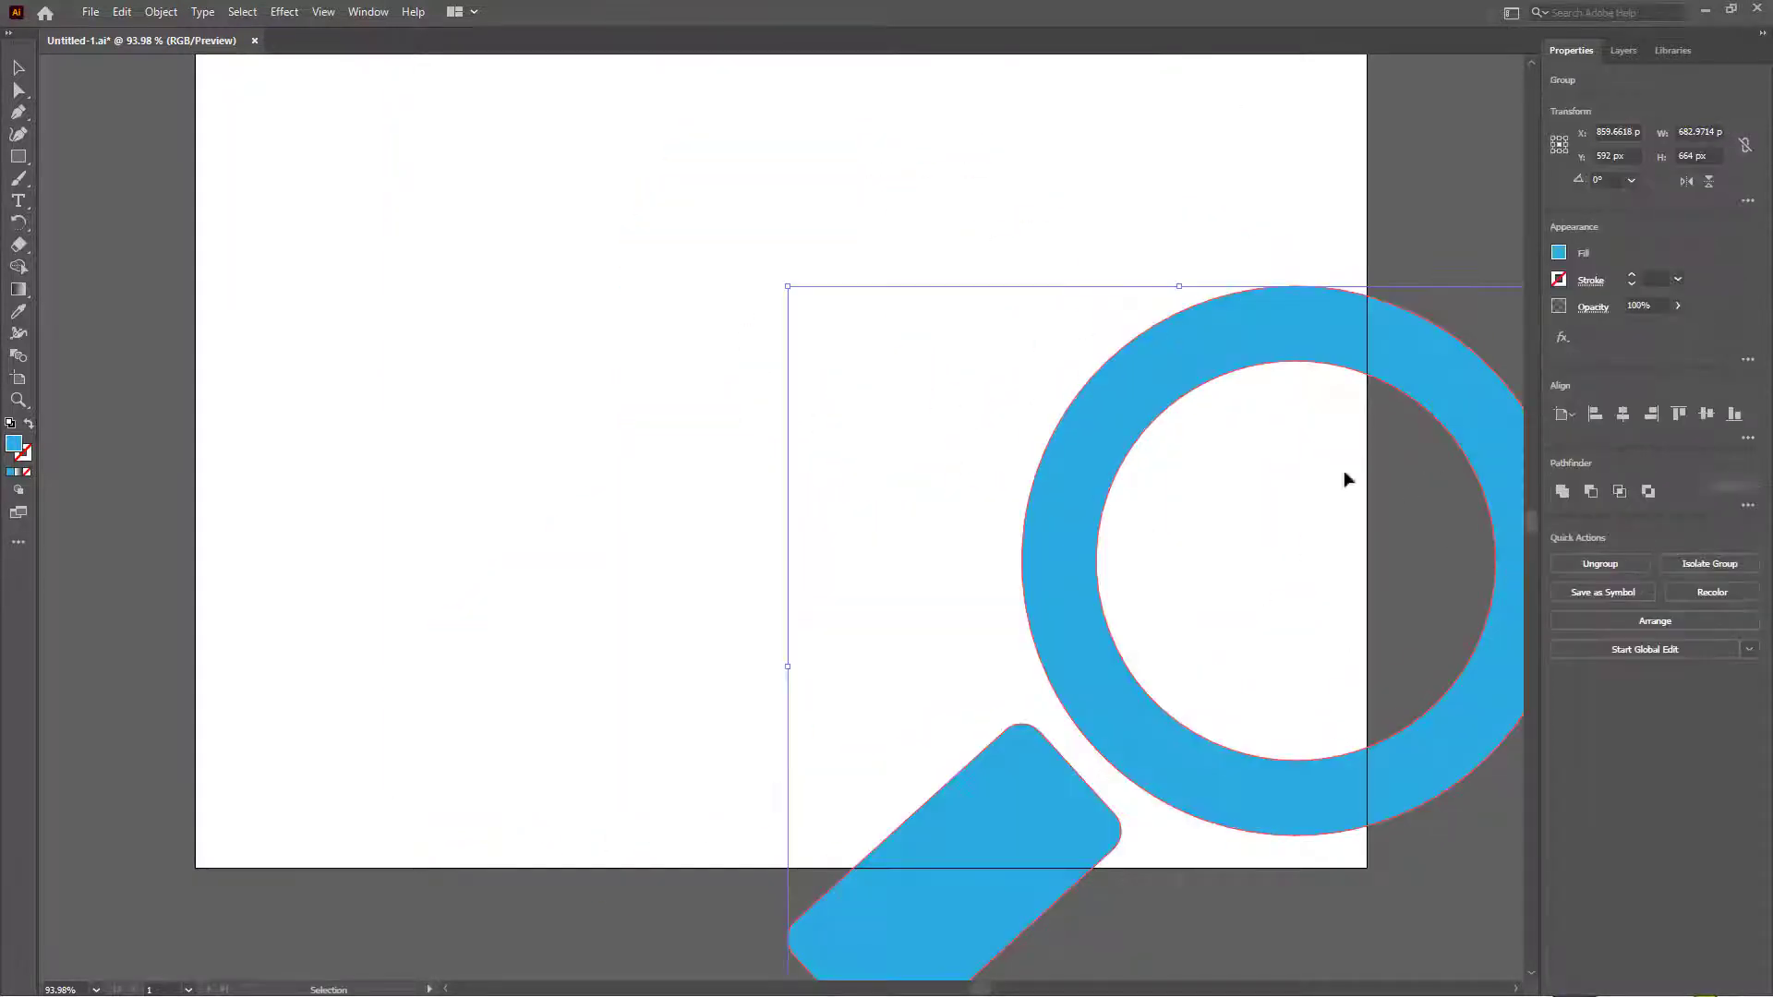
{"action": "left_click_drag", "start_coordinate": [1459, 397], "coordinate": [1411, 484]}
{"action": "left_click_drag", "start_coordinate": [1403, 374], "coordinate": [1434, 418]}
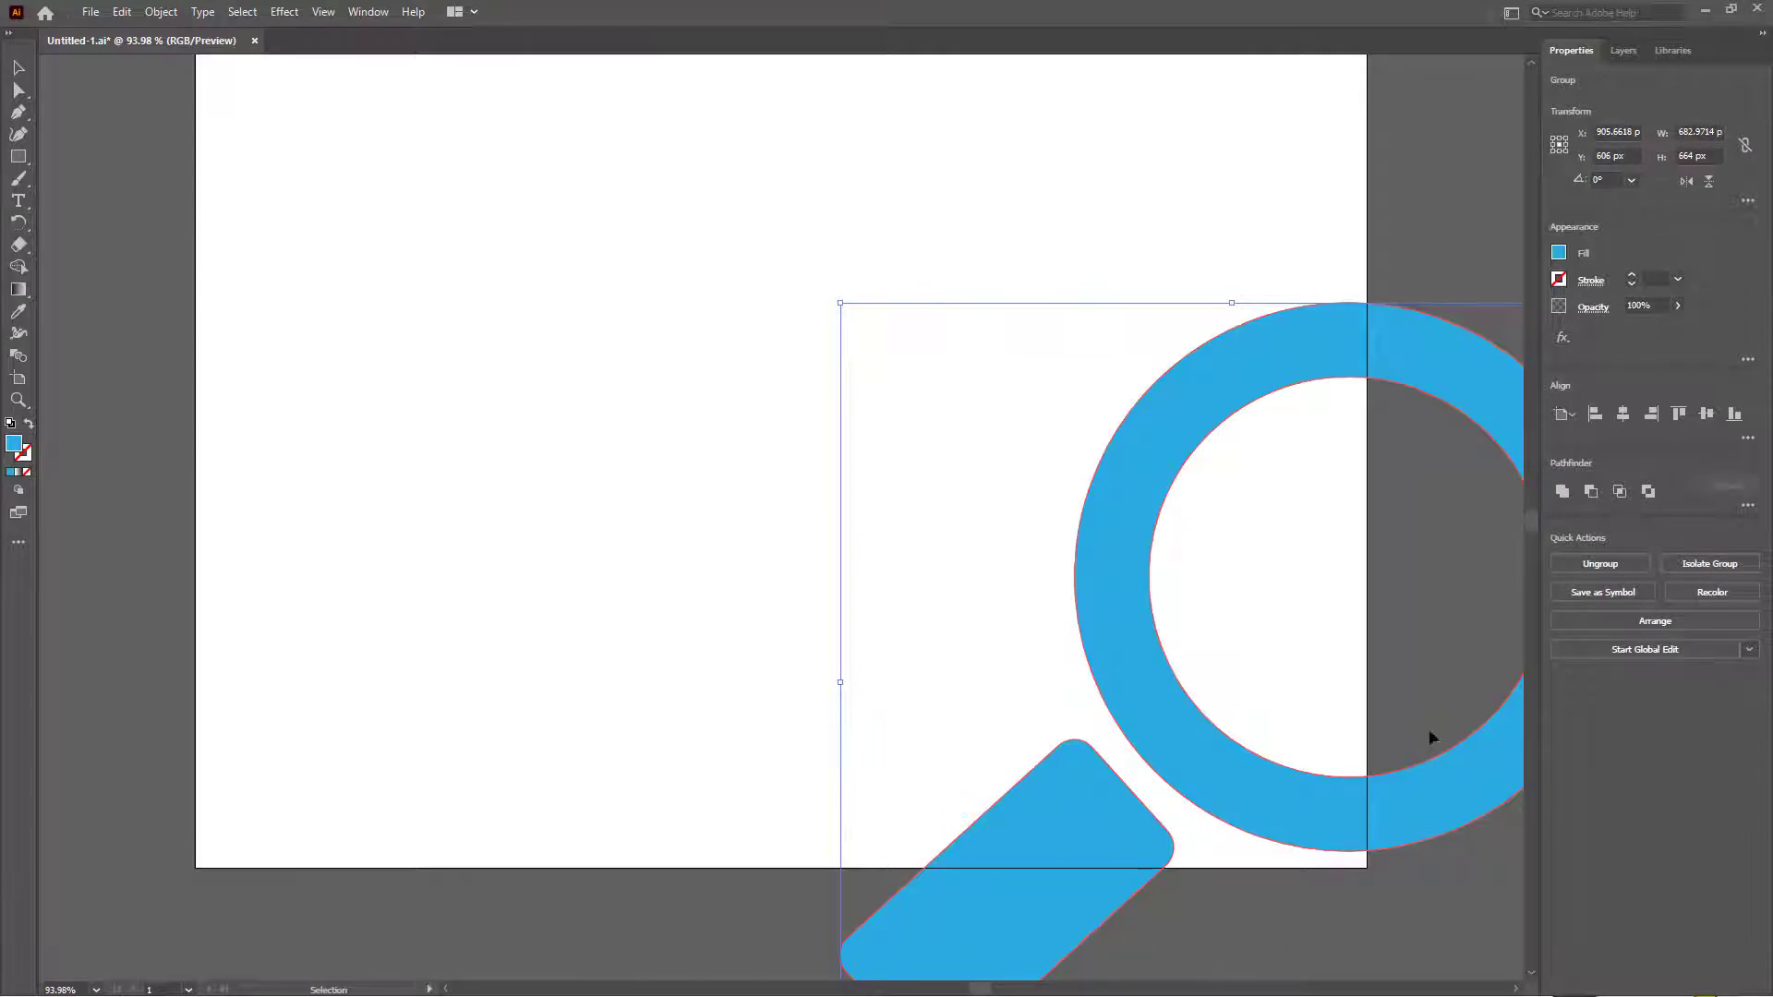
Step: Move the magnifying glass group fully back inside the artboard, at about X 527 px and Y 384 px
{"action": "left_click_drag", "start_coordinate": [1104, 901], "coordinate": [665, 568]}
{"action": "scroll", "coordinate": [681, 573], "scroll_direction": "up", "scroll_amount": 3}
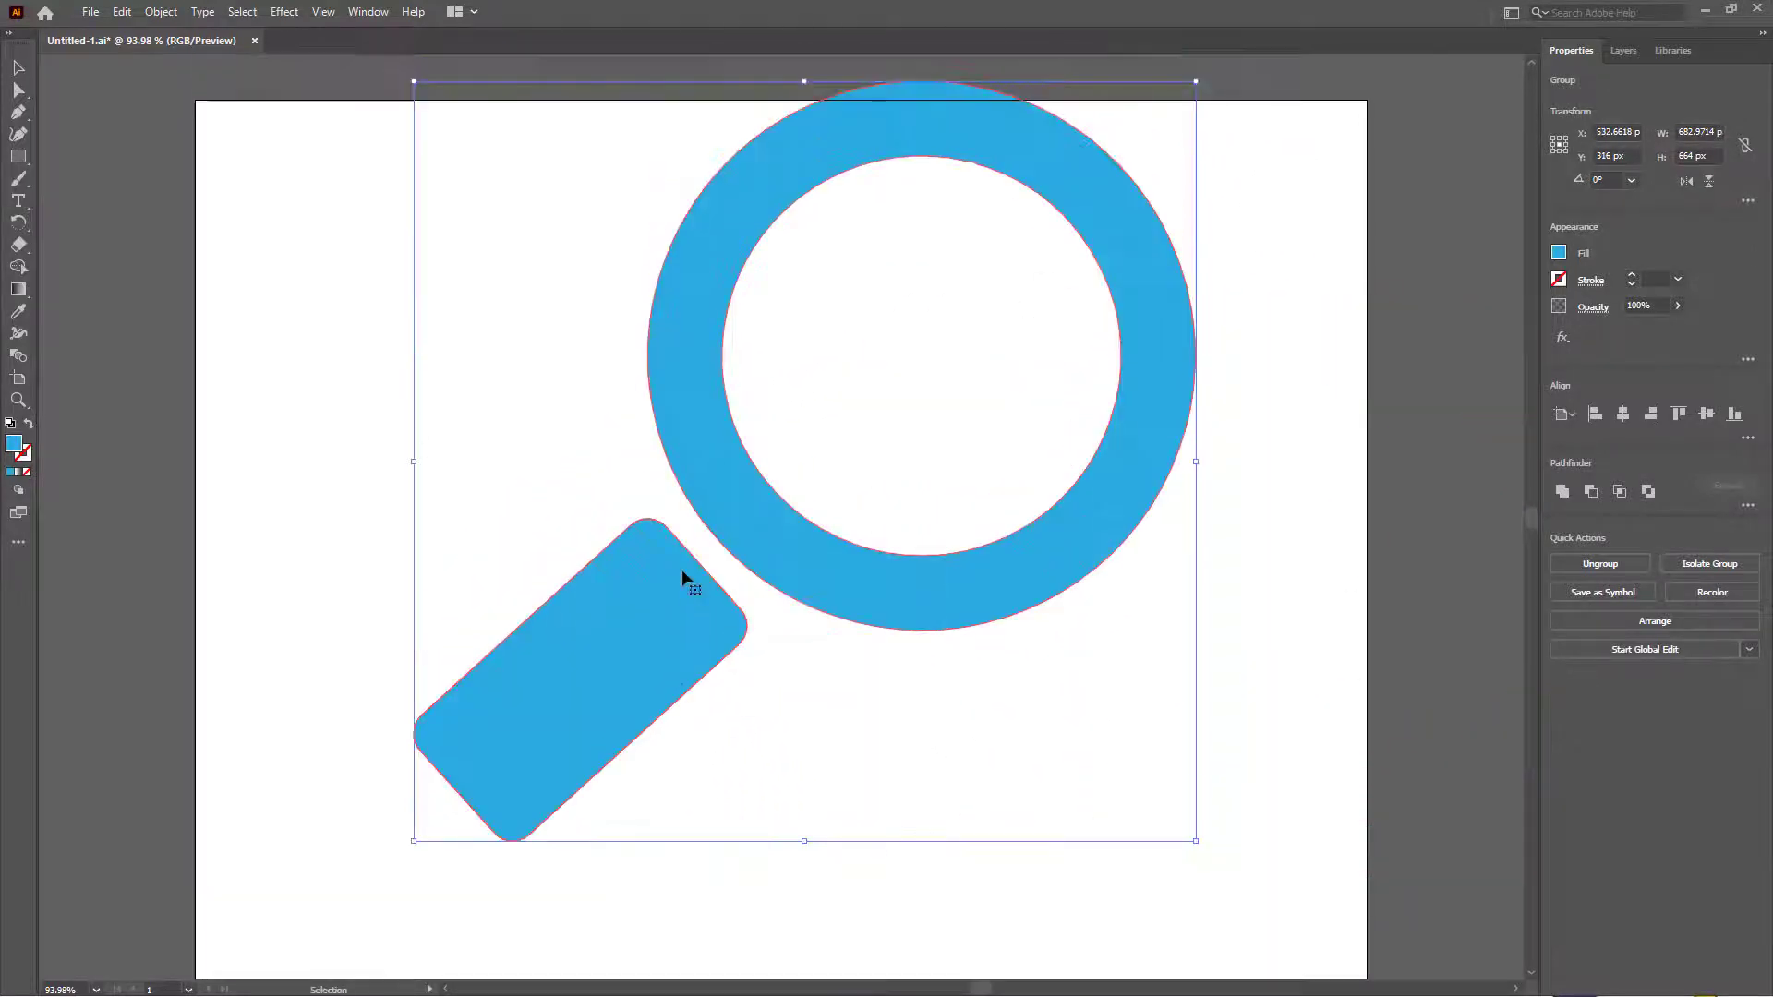
{"action": "scroll", "coordinate": [1116, 208], "scroll_direction": "up", "scroll_amount": 3}
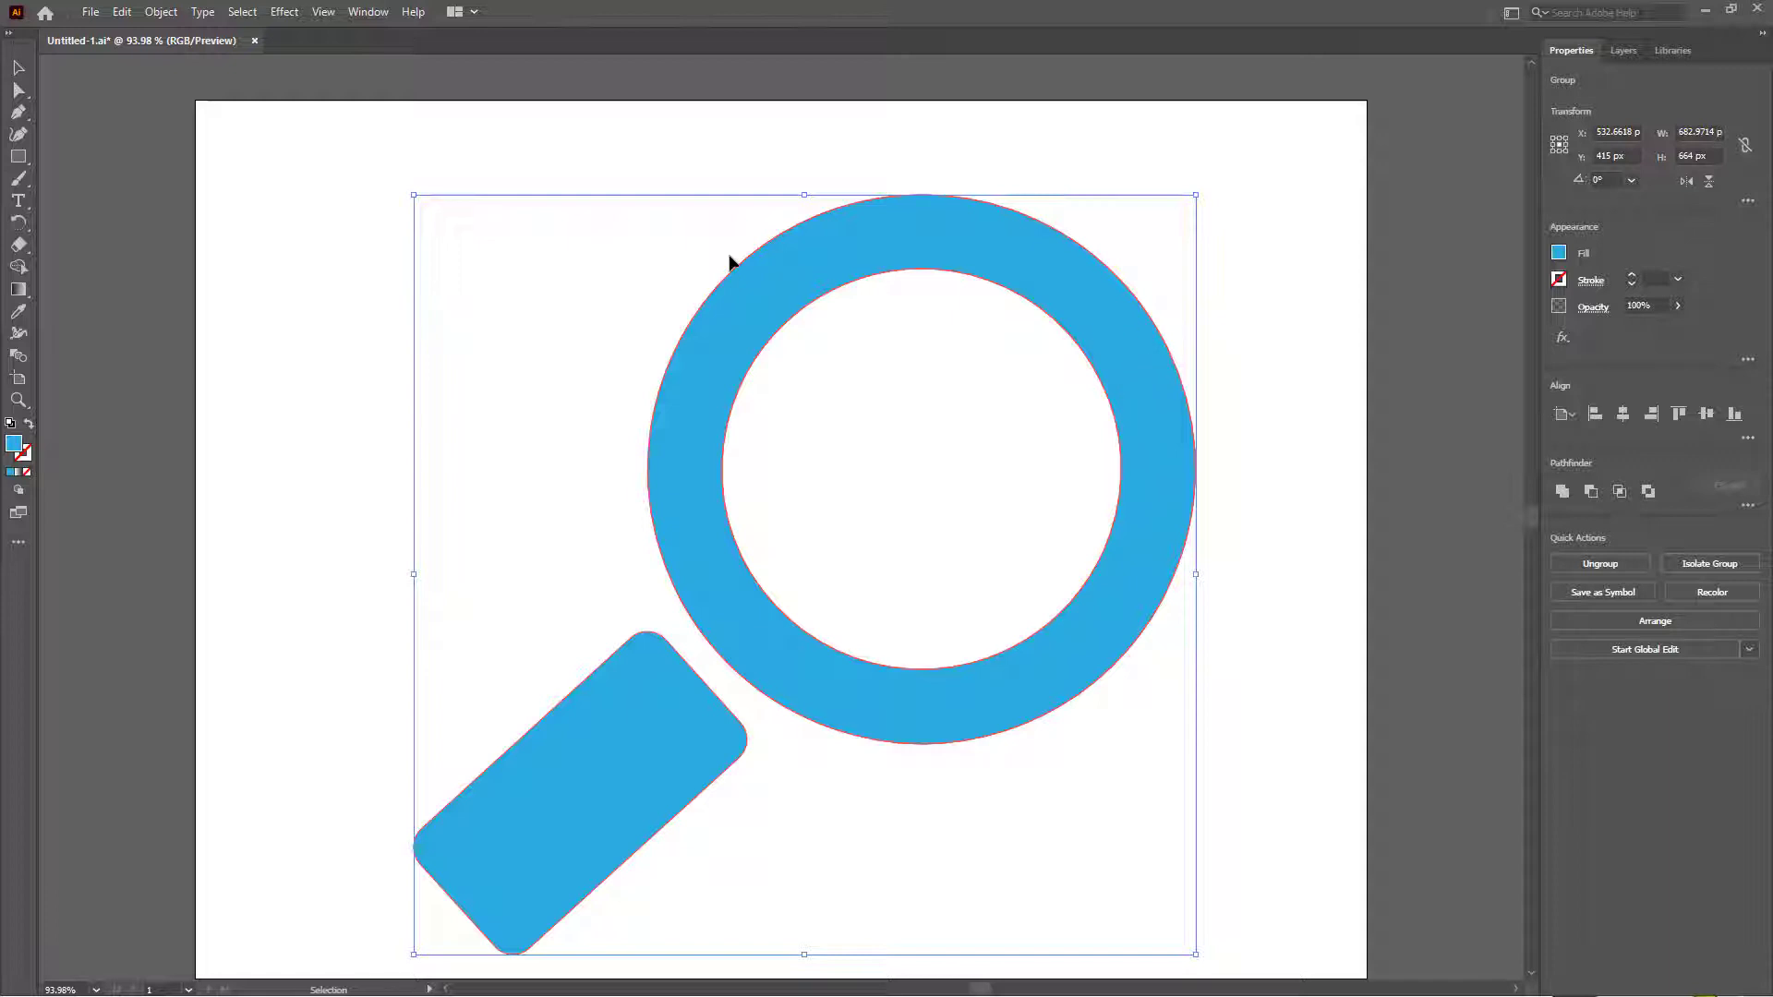
{"action": "left_click_drag", "start_coordinate": [781, 268], "coordinate": [861, 170]}
{"action": "scroll", "coordinate": [772, 281], "scroll_direction": "down", "scroll_amount": 2}
{"action": "scroll", "coordinate": [781, 198], "scroll_direction": "up", "scroll_amount": 2}
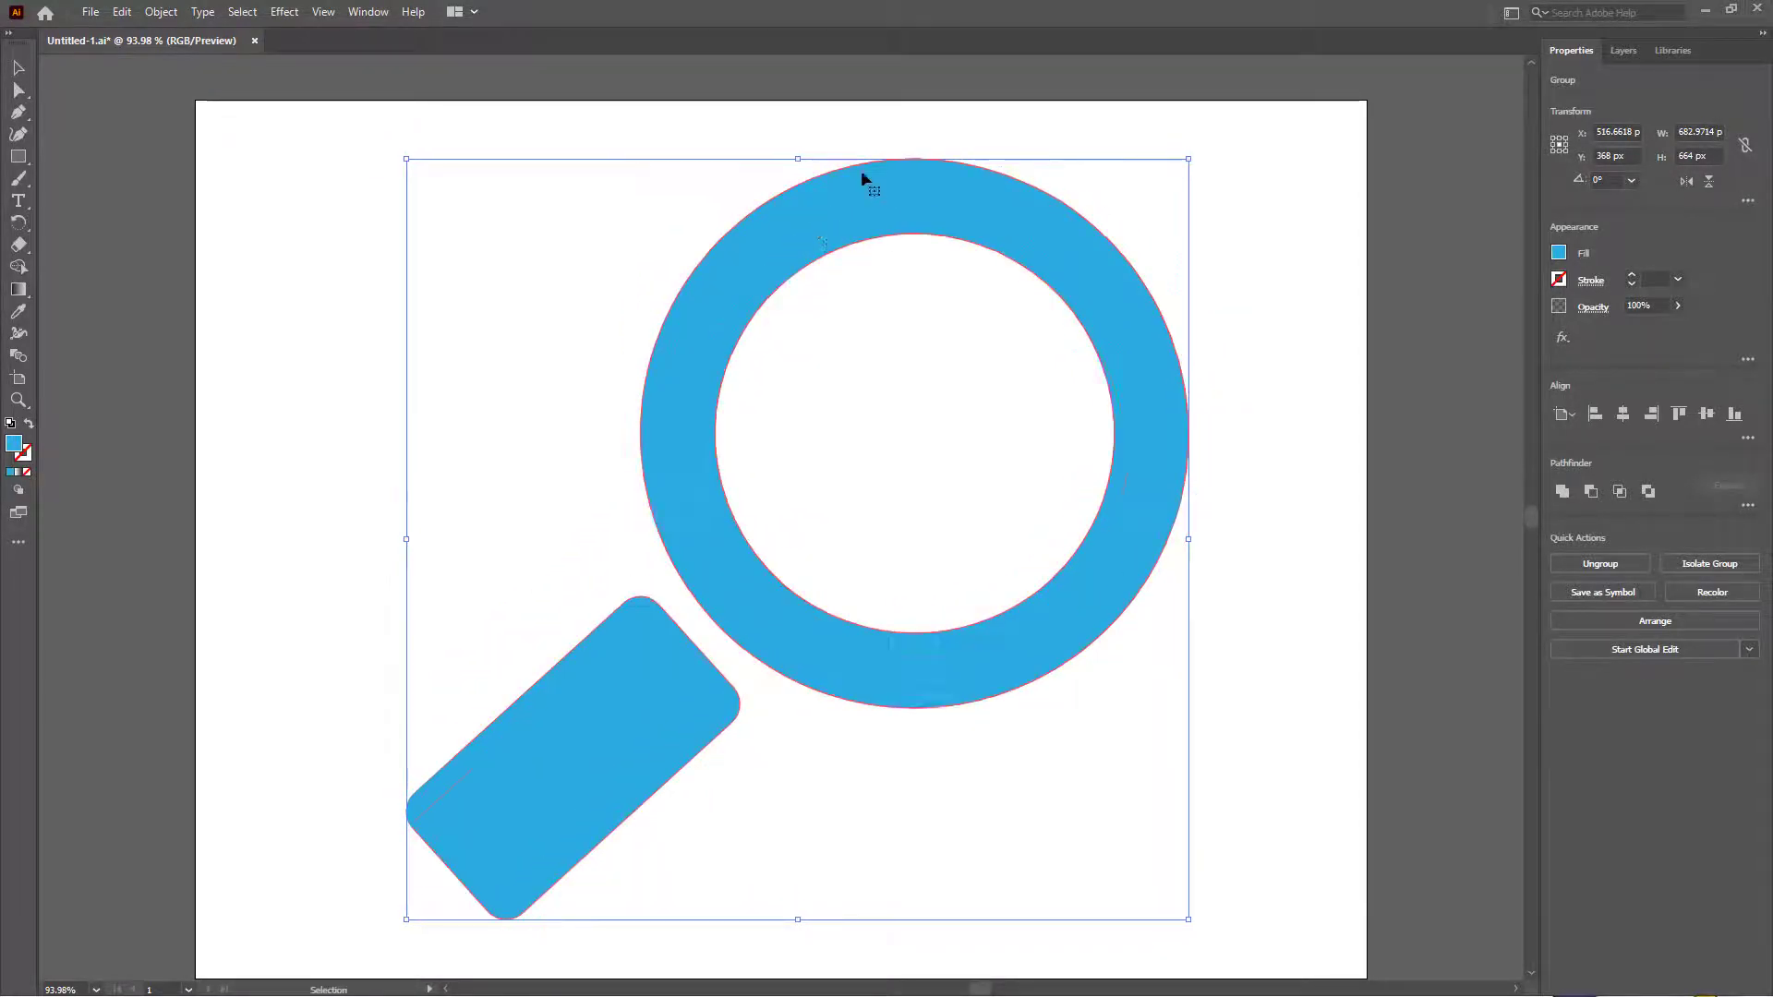
Step: Save a copy of the document to the Desktop in SVG format under the name magnifiying
{"action": "left_click", "coordinate": [92, 20]}
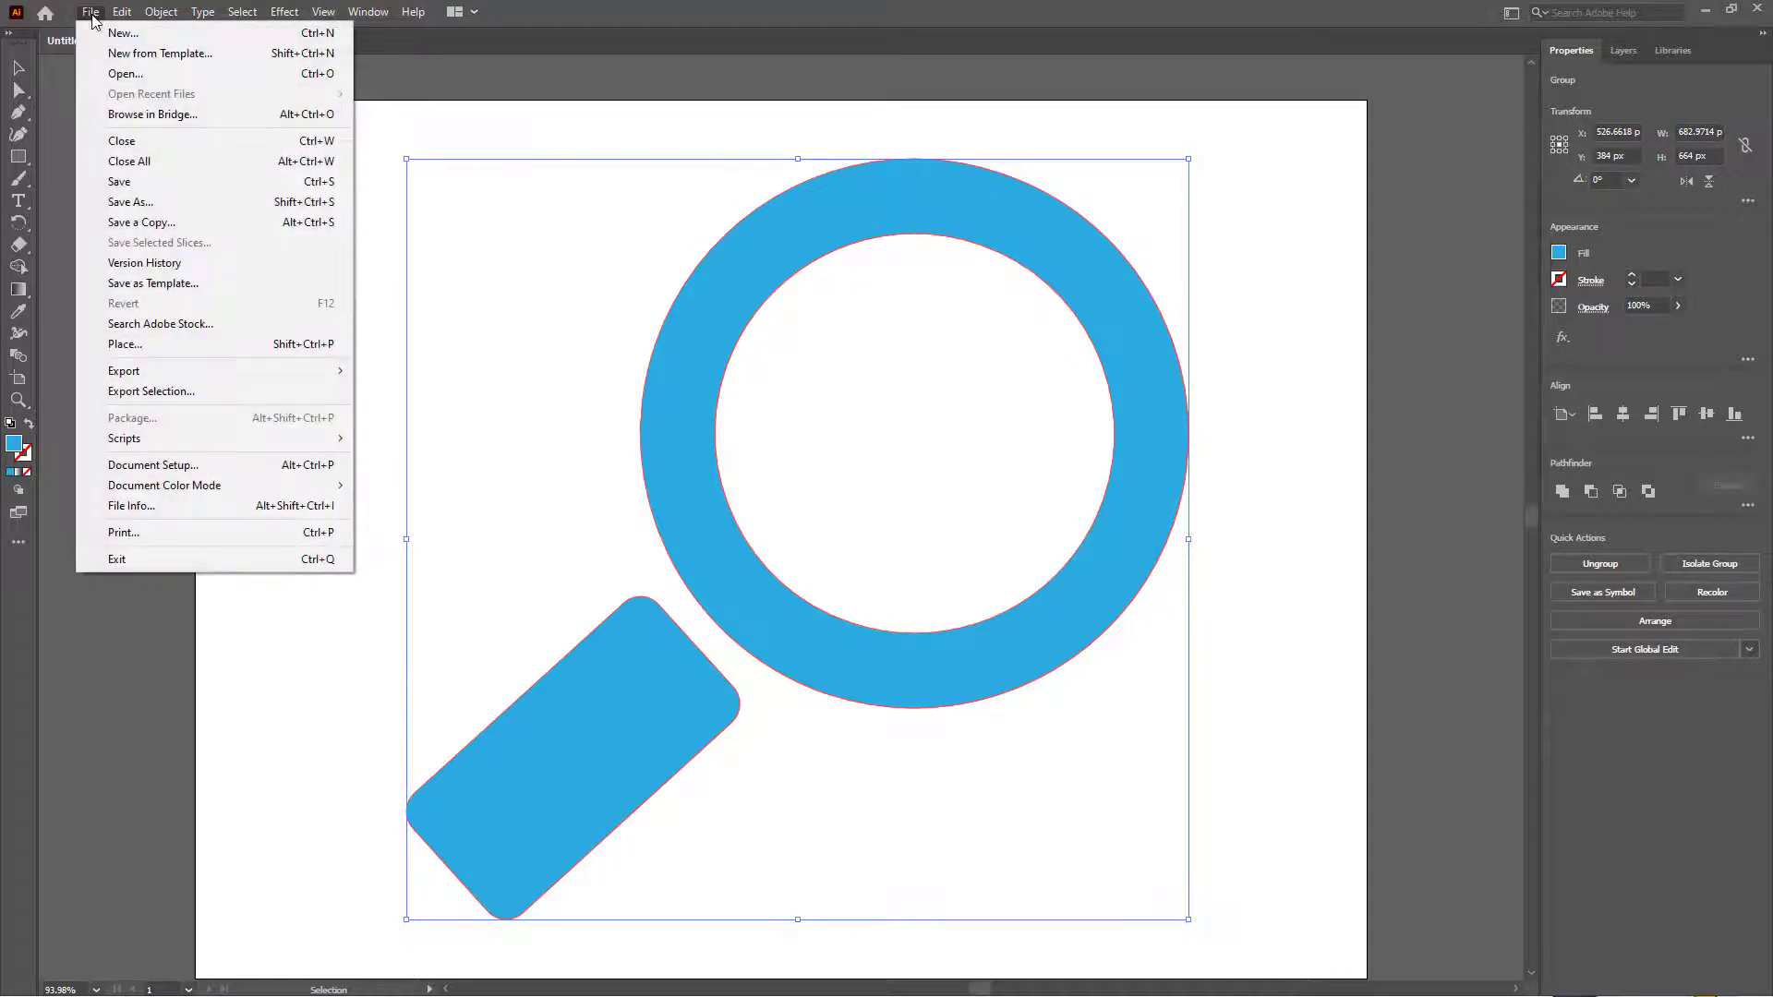
{"action": "left_click", "coordinate": [164, 202]}
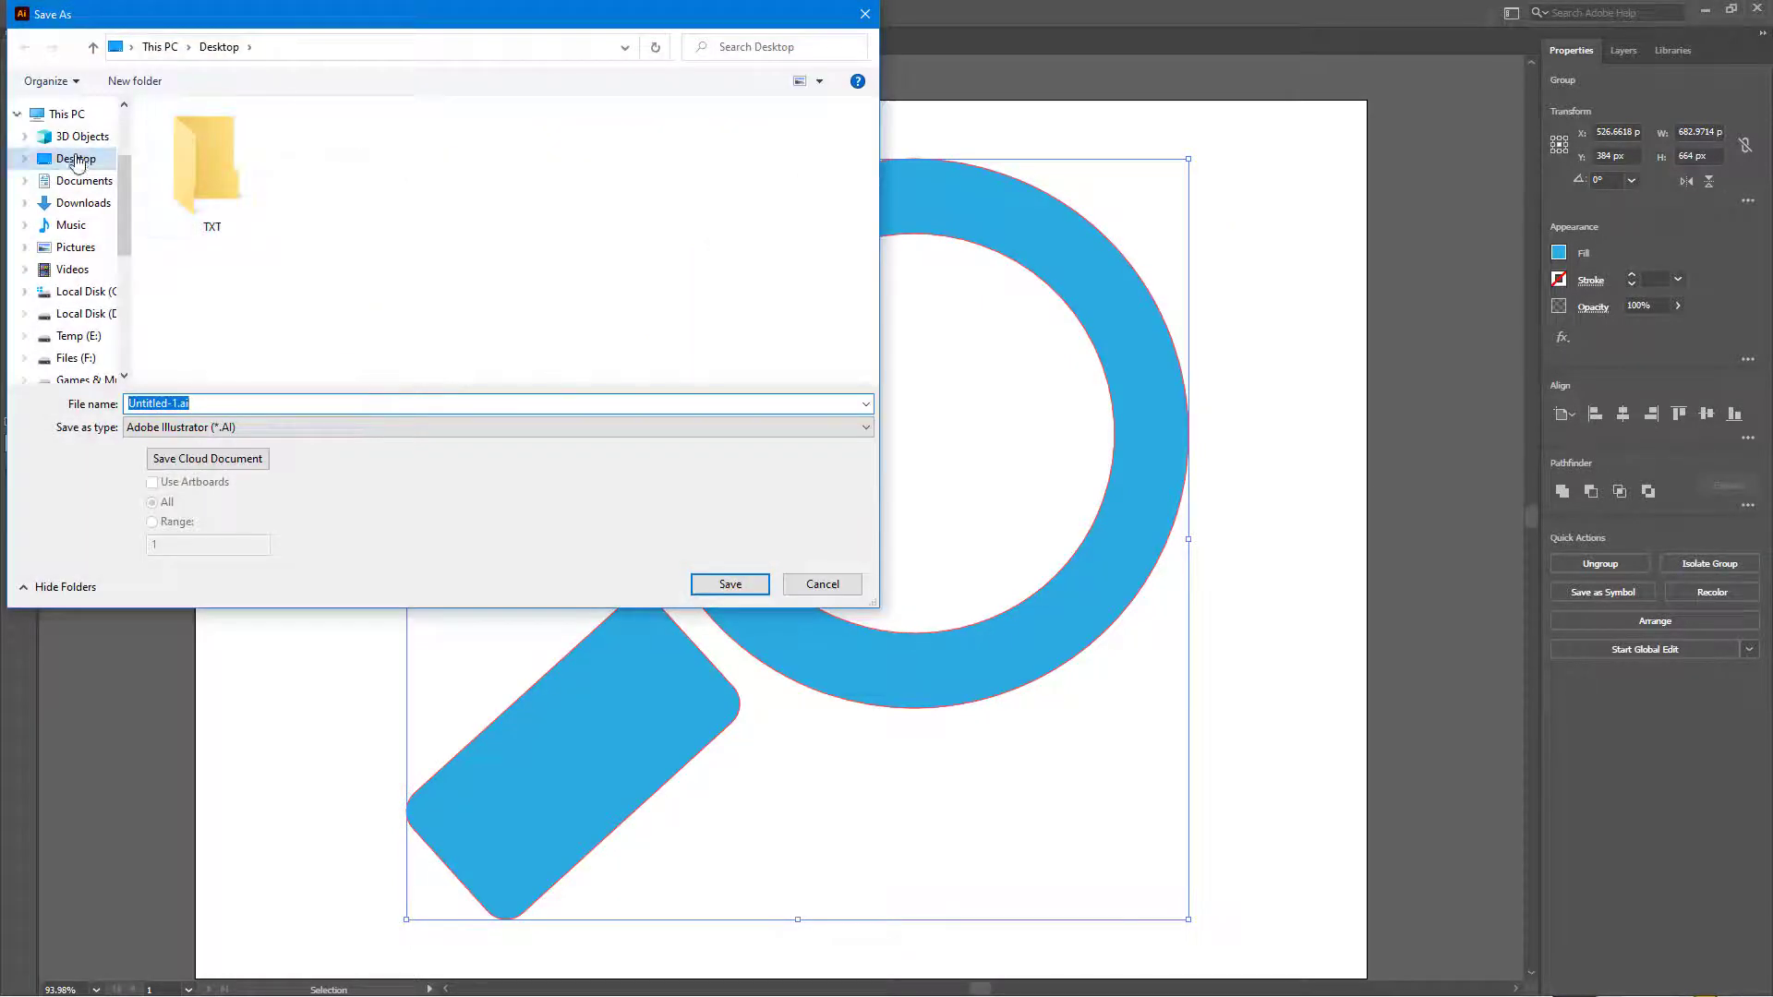
{"action": "left_click", "coordinate": [77, 160]}
{"action": "left_click", "coordinate": [269, 425]}
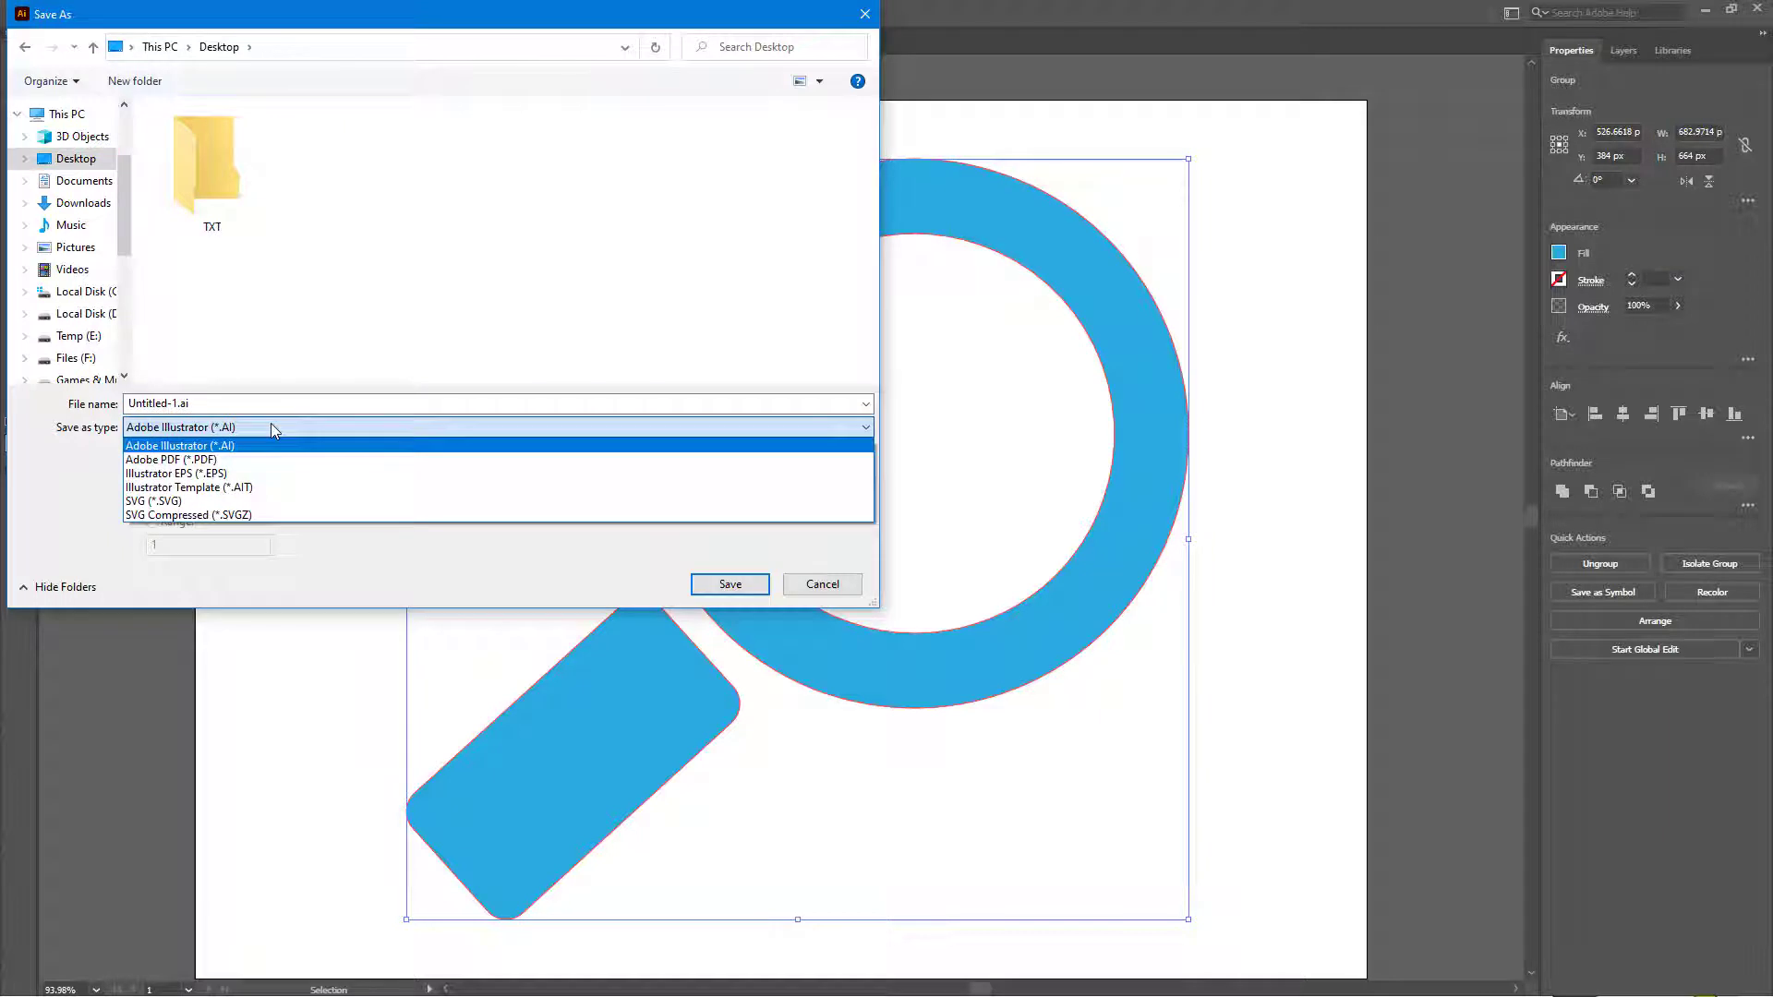
{"action": "left_click", "coordinate": [226, 505]}
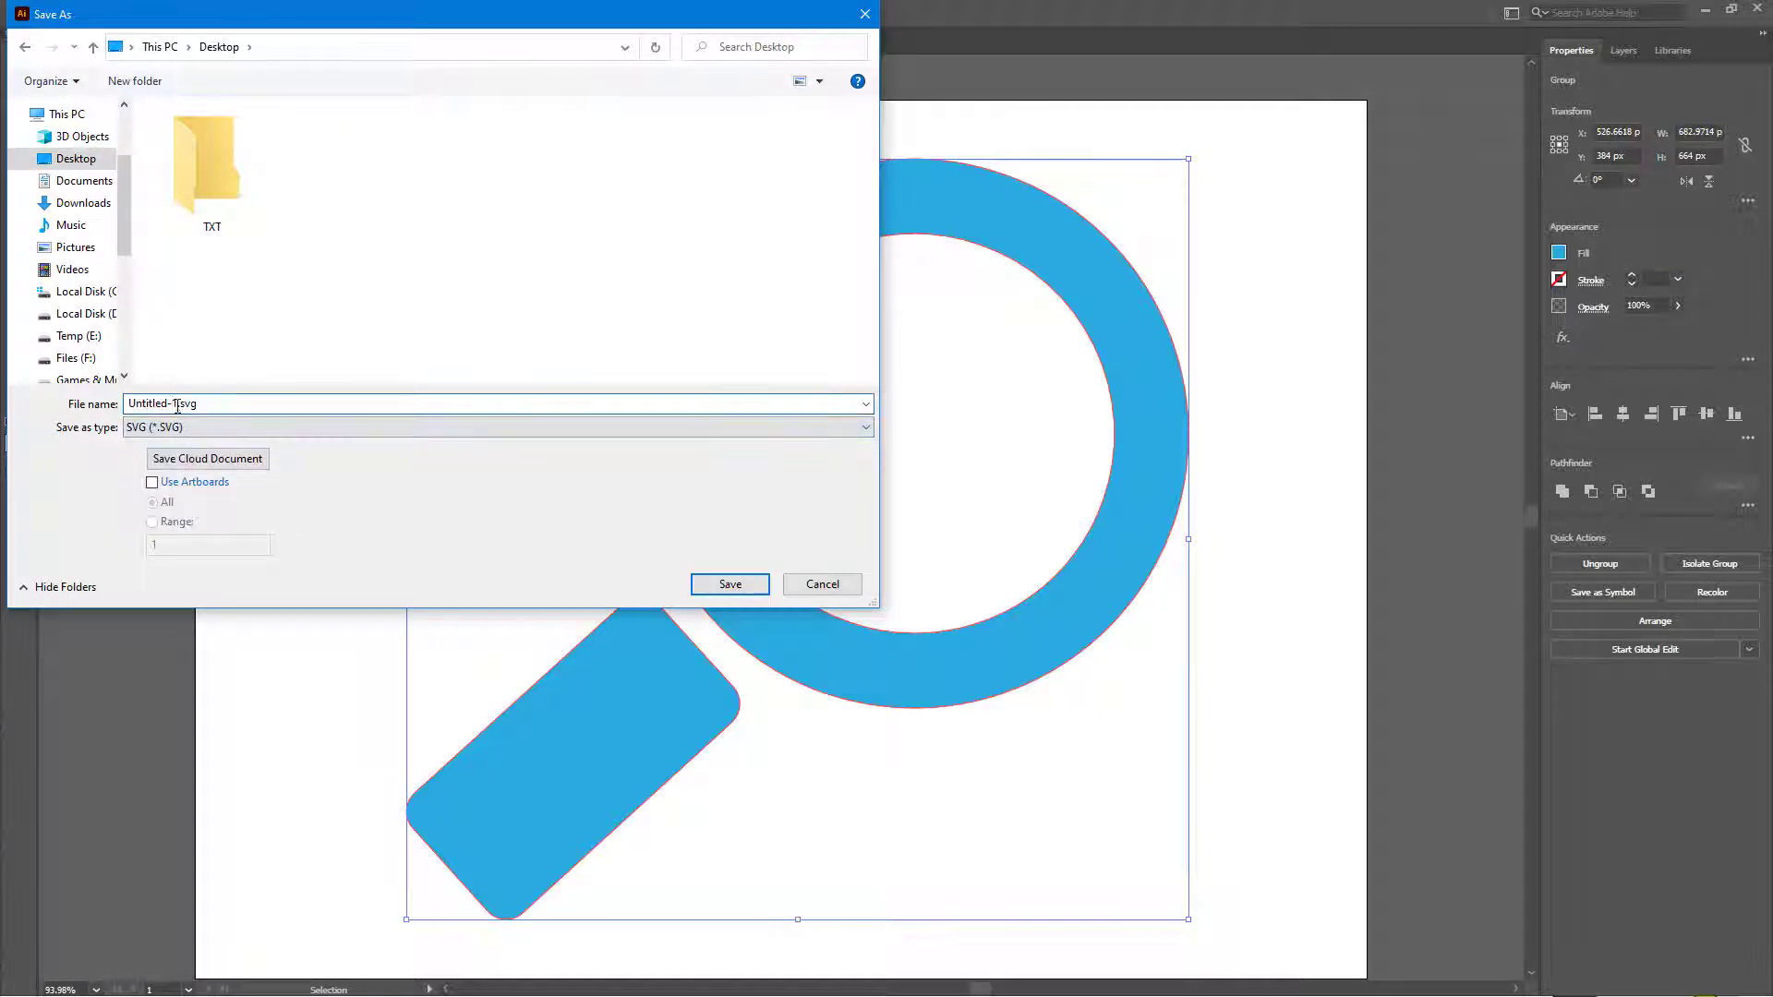
{"action": "left_click_drag", "start_coordinate": [178, 406], "coordinate": [42, 403]}
{"action": "type", "text": "magnifiying"}
{"action": "left_click", "coordinate": [744, 584]}
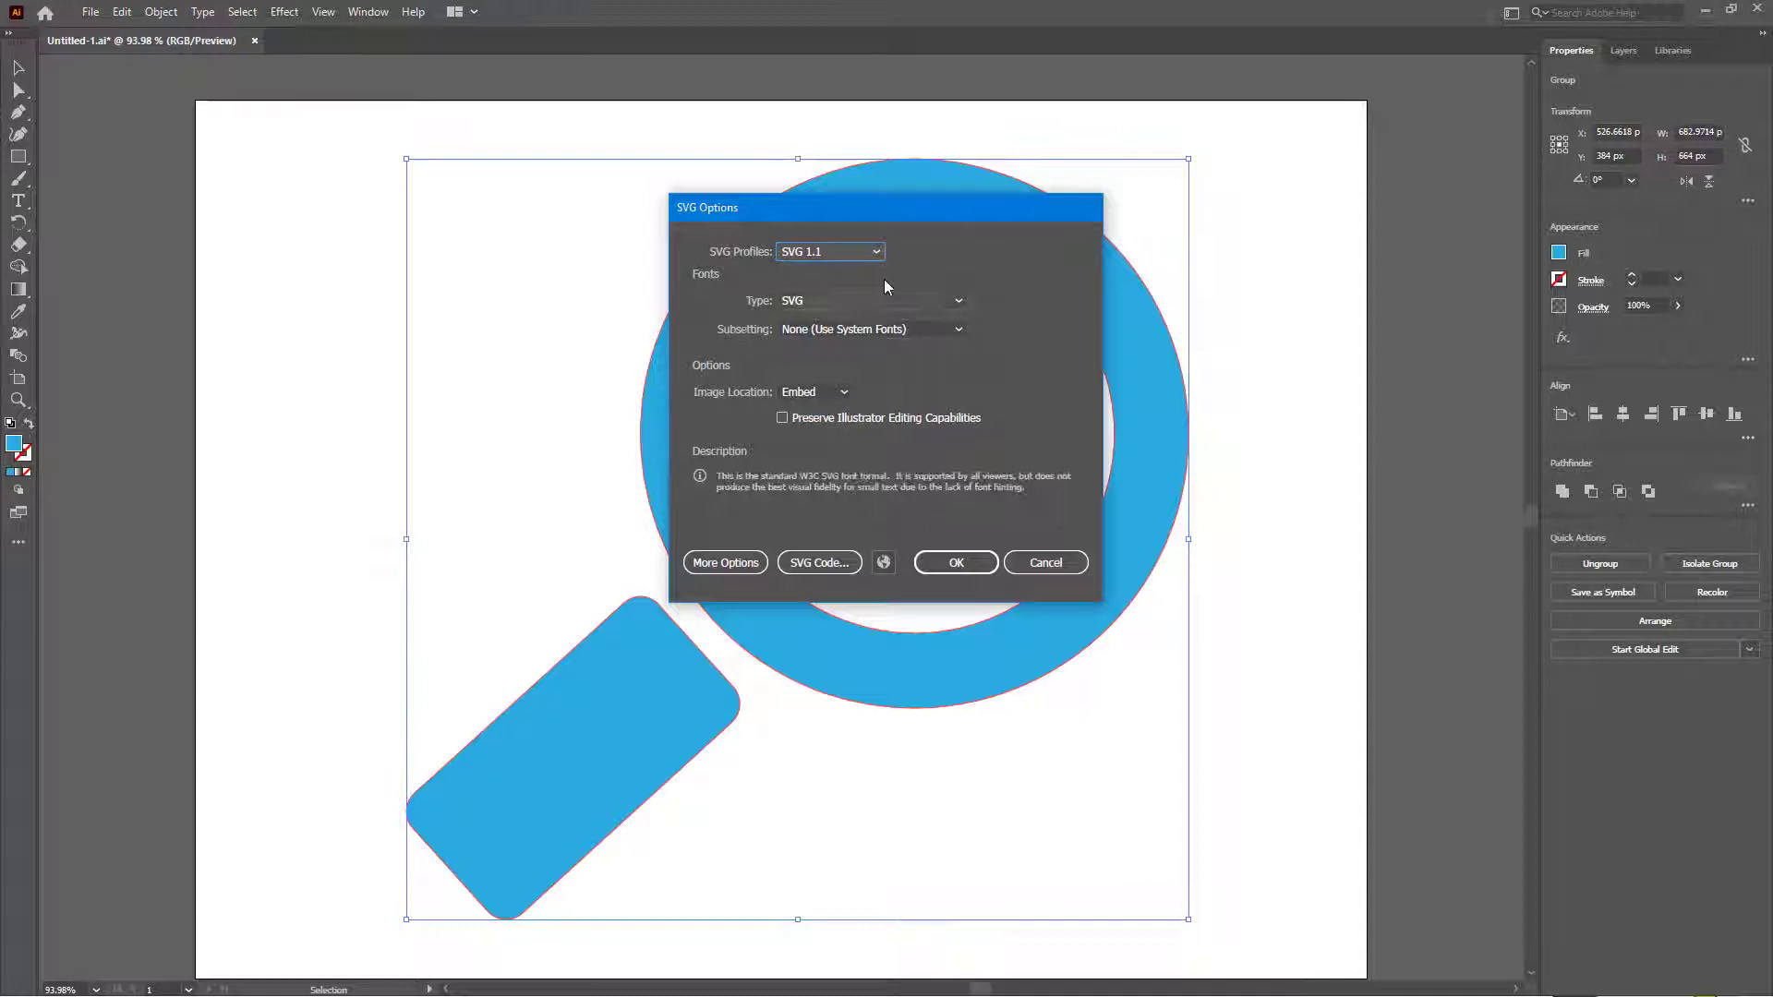
Step: Set the SVG profile to SVG 1.0 and accept the SVG options
{"action": "left_click", "coordinate": [868, 251]}
{"action": "left_click", "coordinate": [855, 276]}
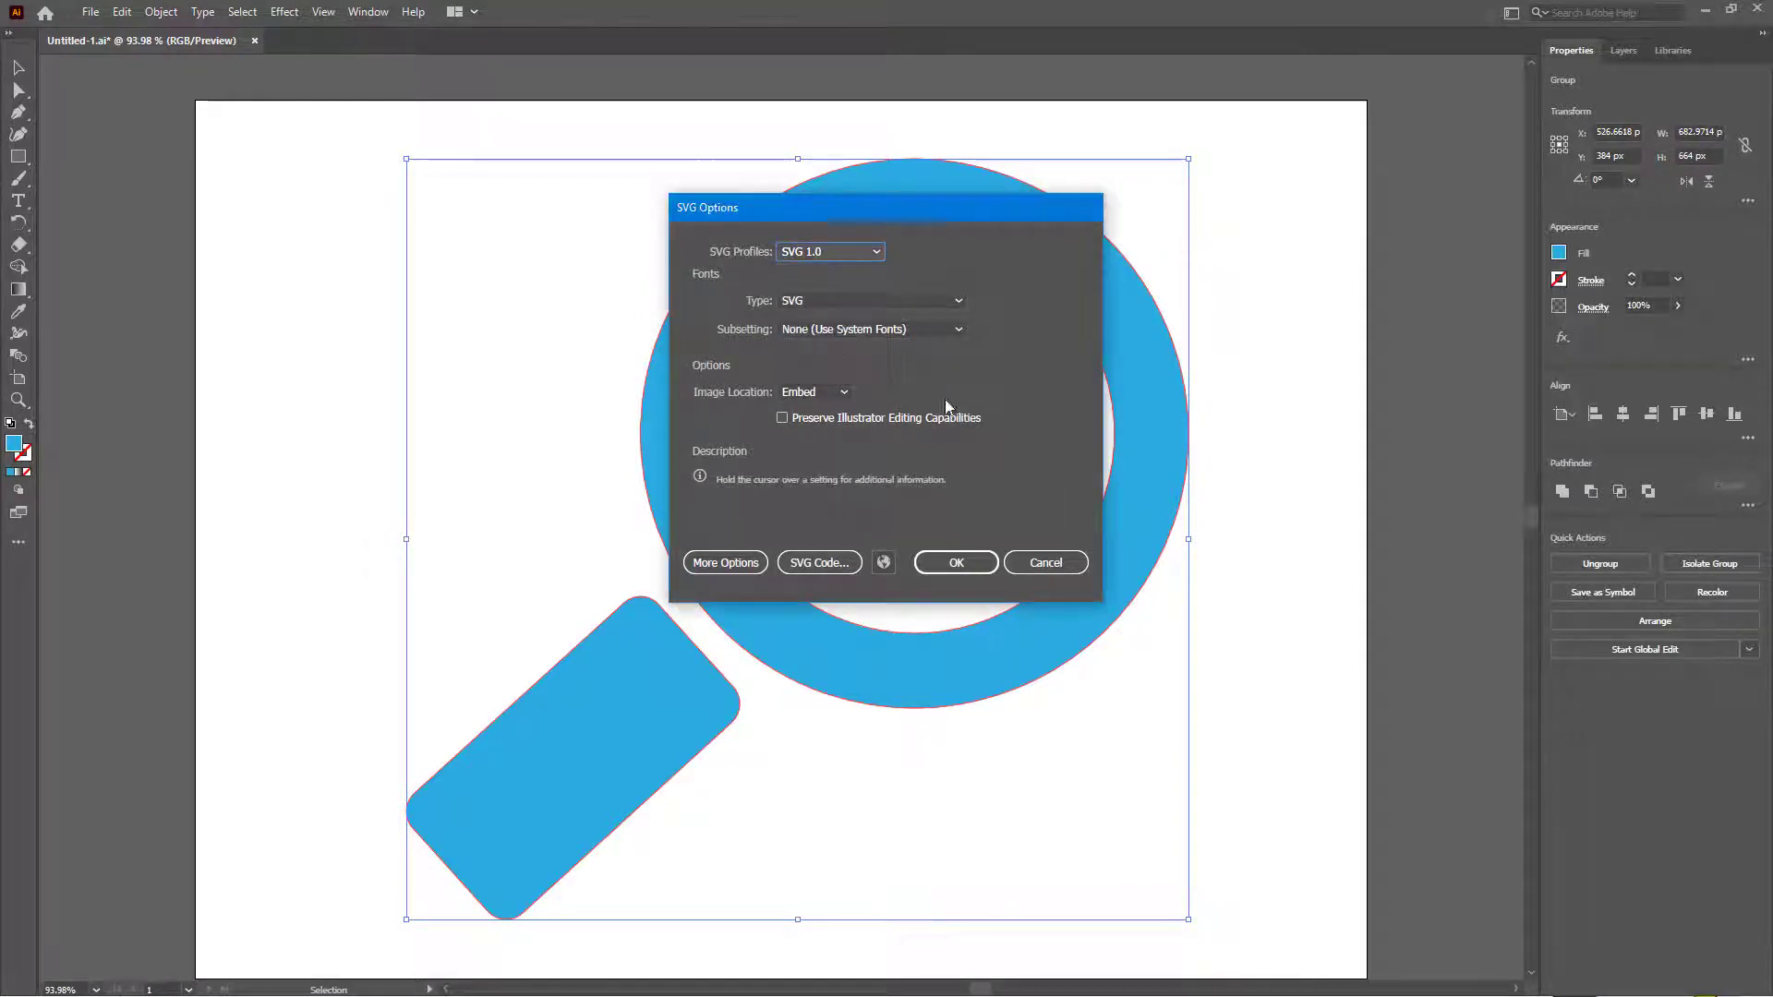
{"action": "left_click", "coordinate": [971, 557]}
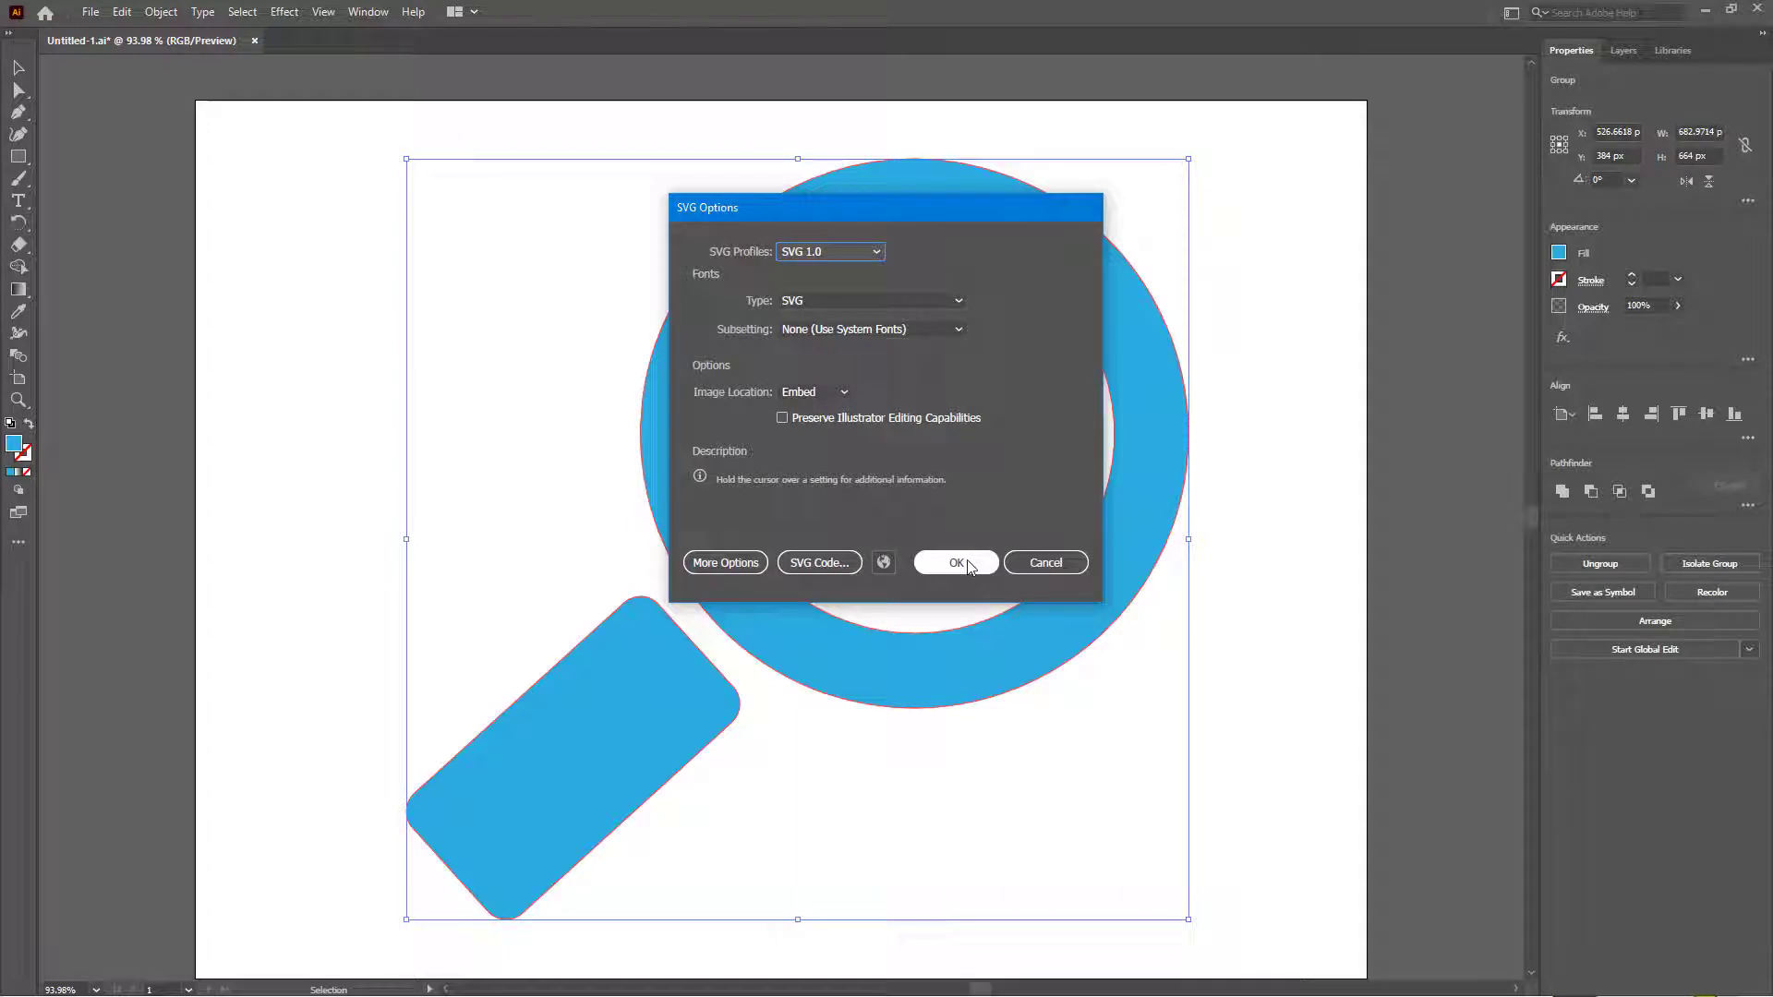
{"action": "left_click", "coordinate": [957, 562]}
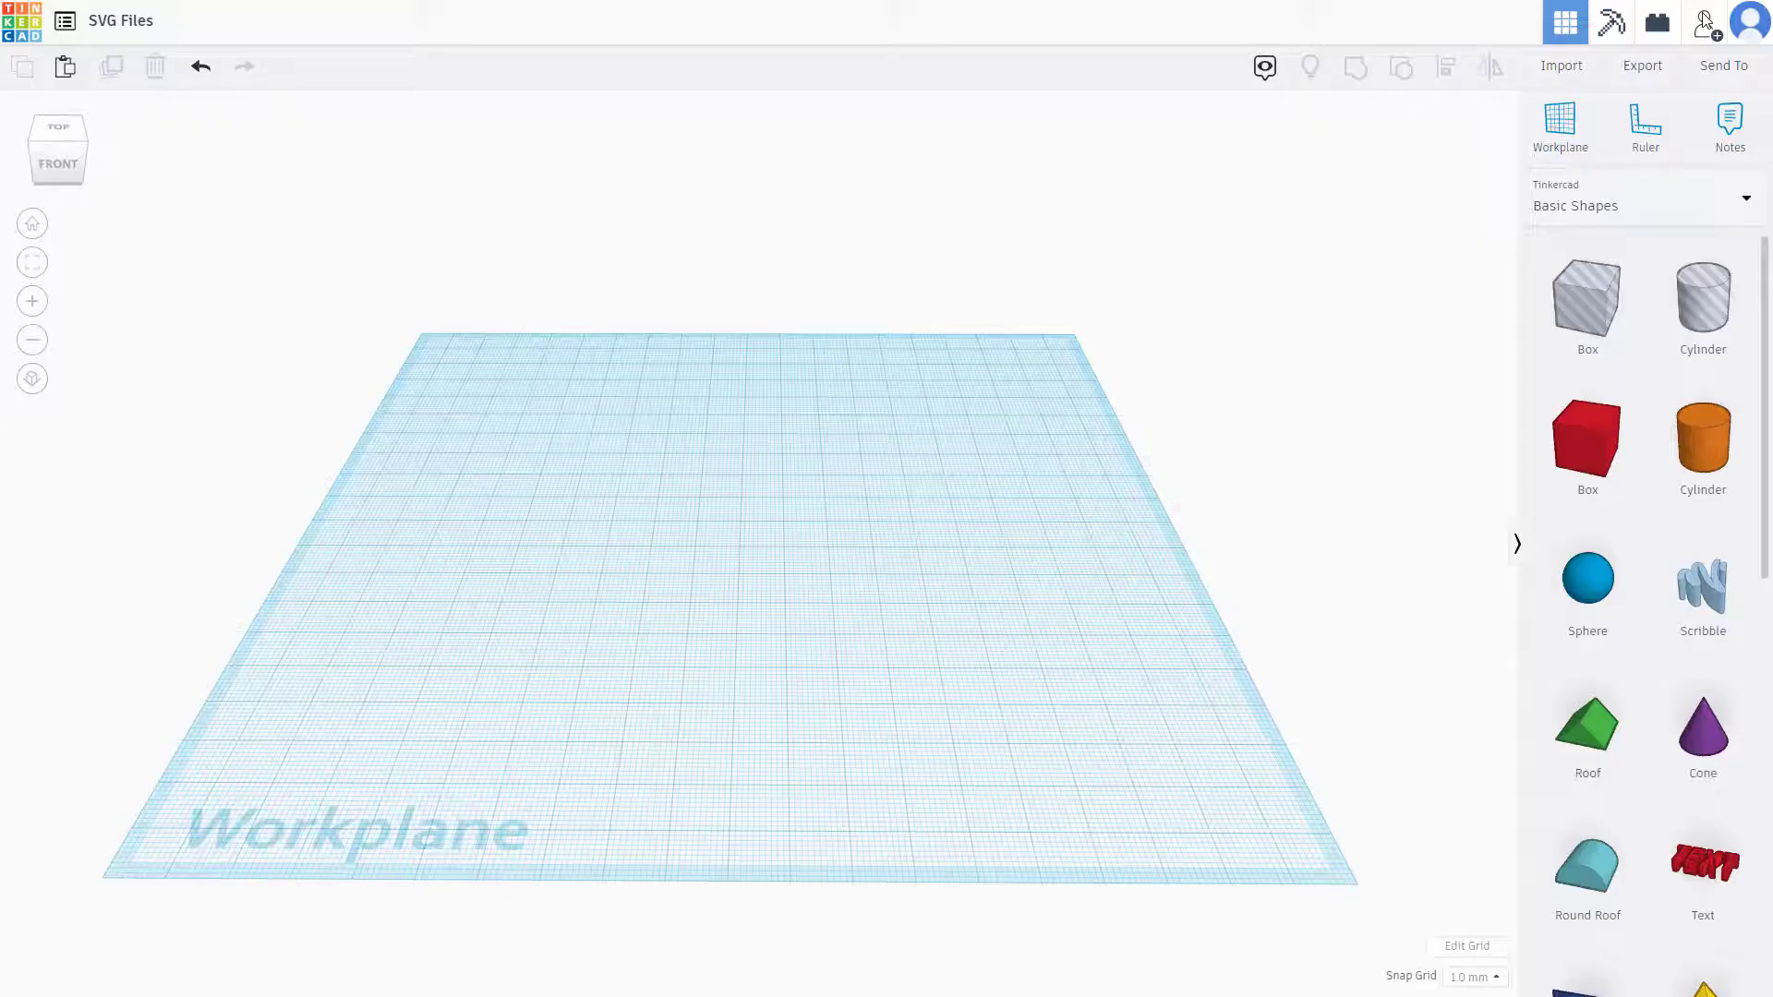
Step: Switch to Tinkercad and choose magnifiying.svg from the Desktop as the shape file to import
{"action": "left_click", "coordinate": [1705, 11]}
{"action": "left_click", "coordinate": [1563, 69]}
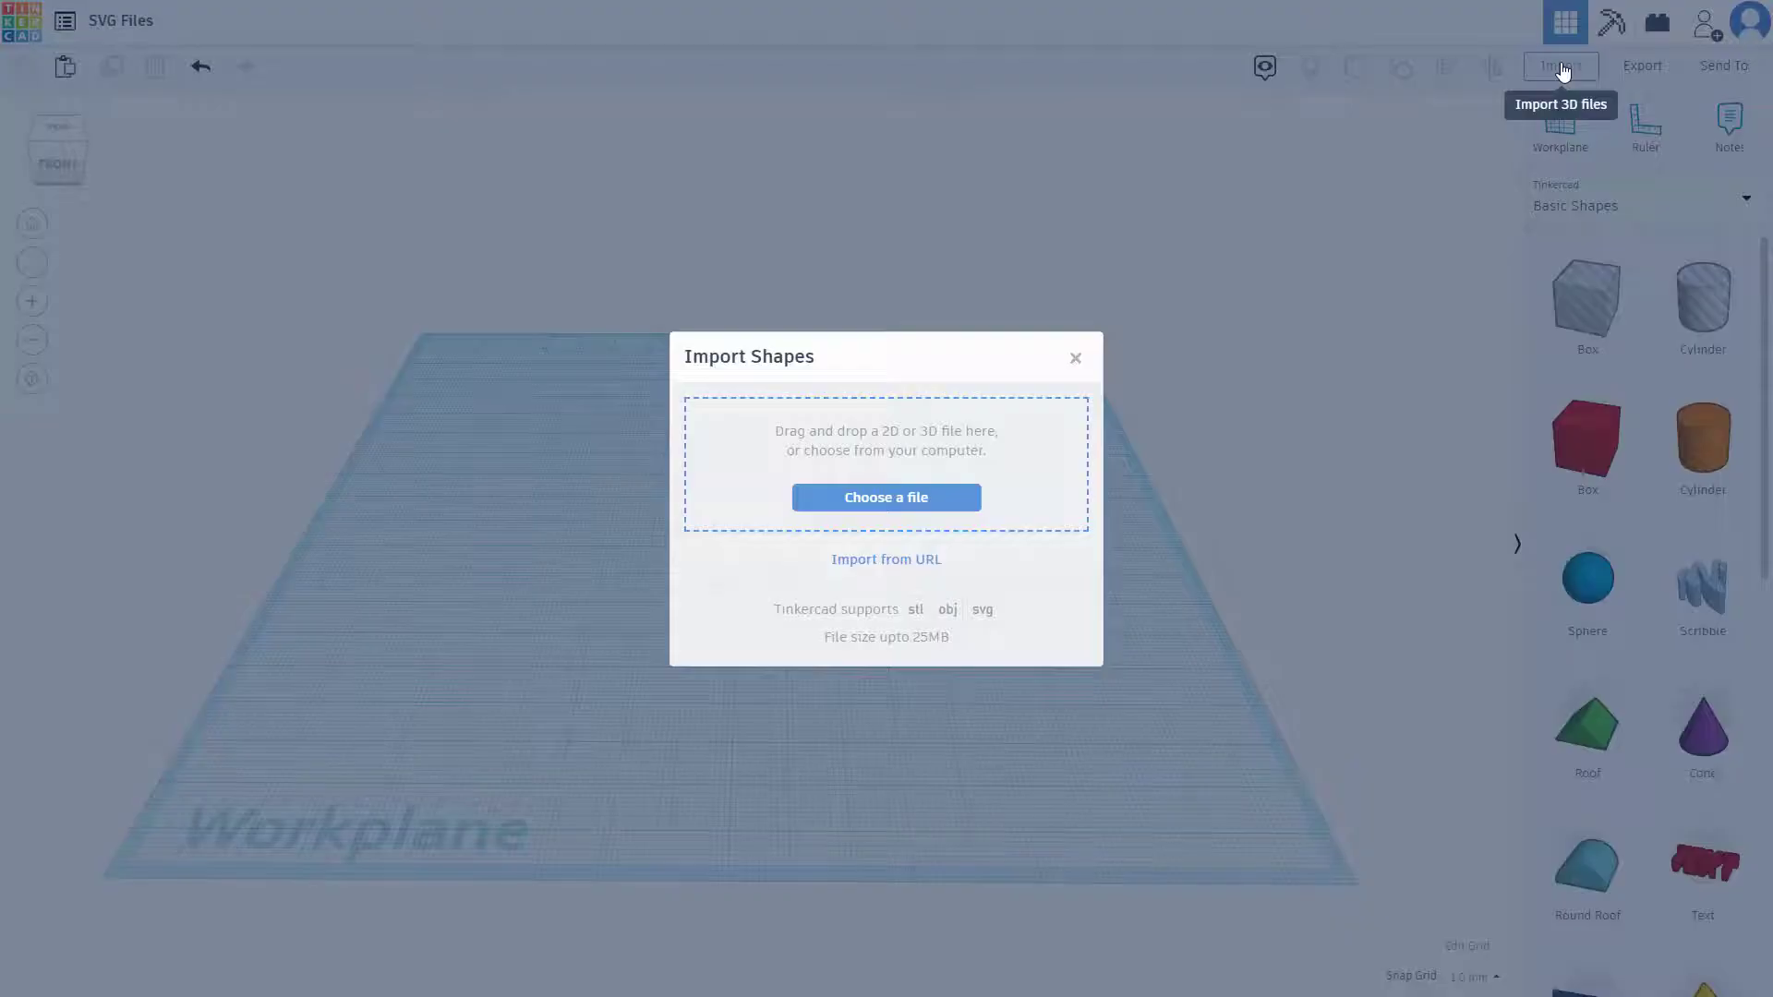
{"action": "left_click", "coordinate": [855, 506]}
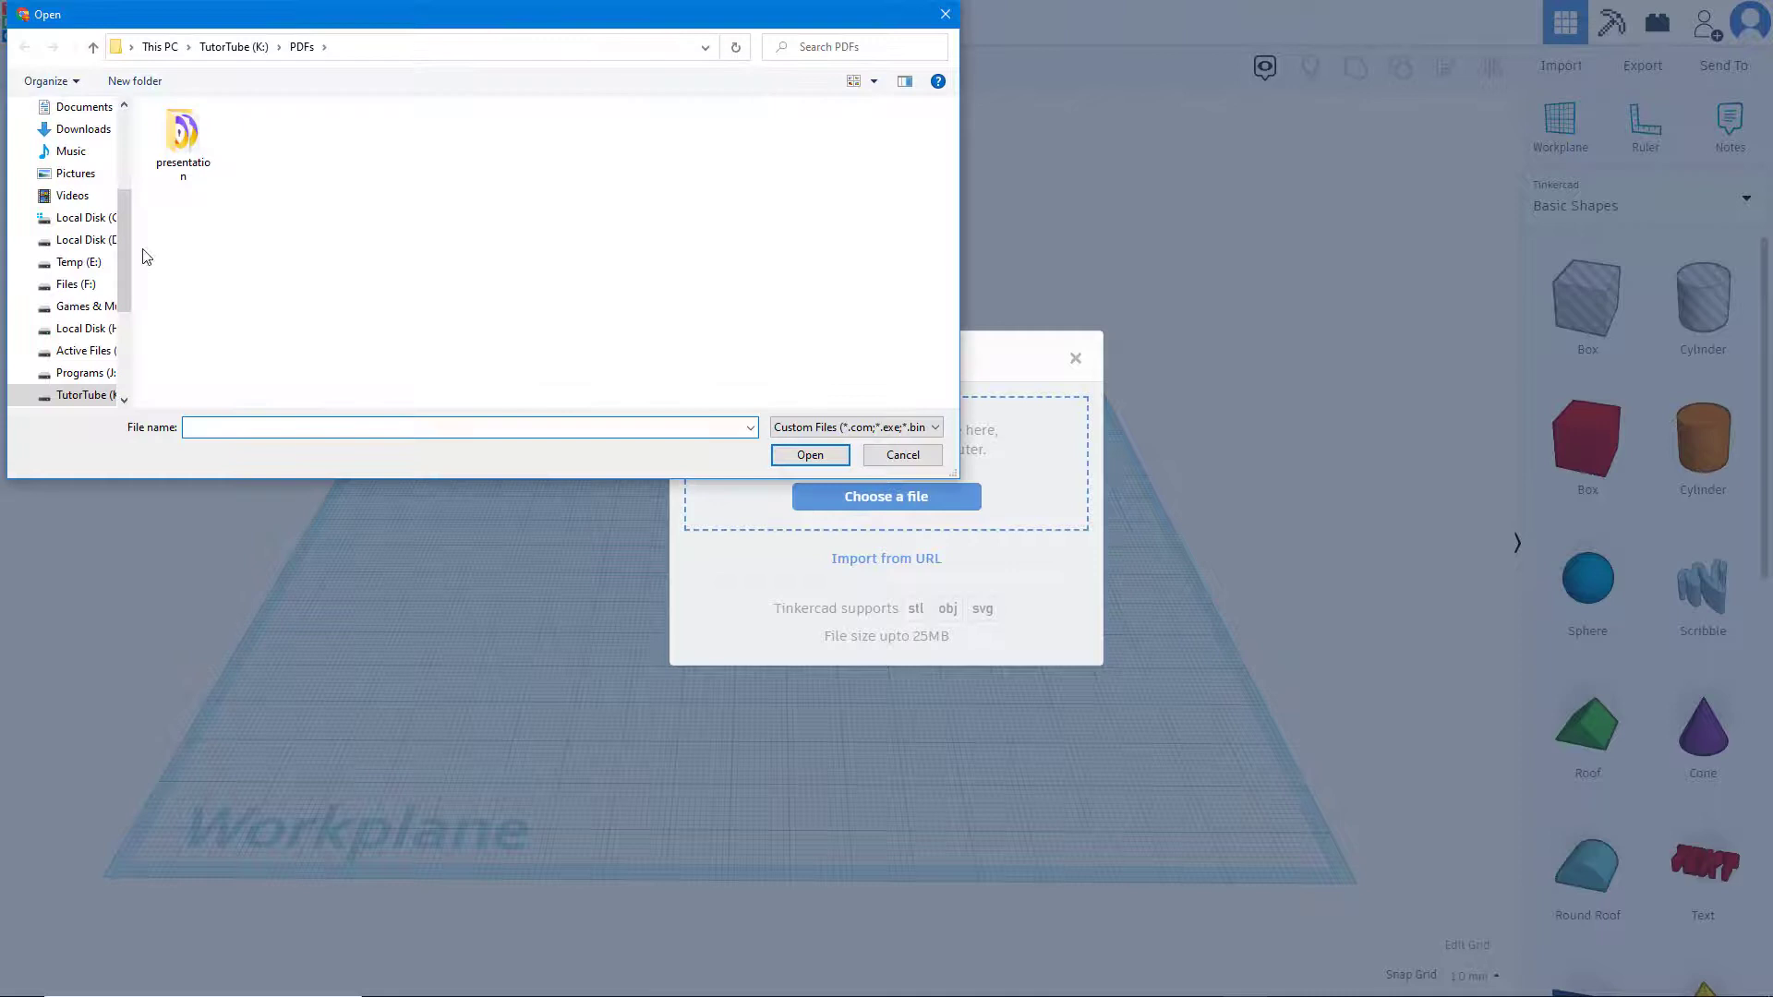
{"action": "scroll", "coordinate": [125, 211], "scroll_direction": "up", "scroll_amount": 3}
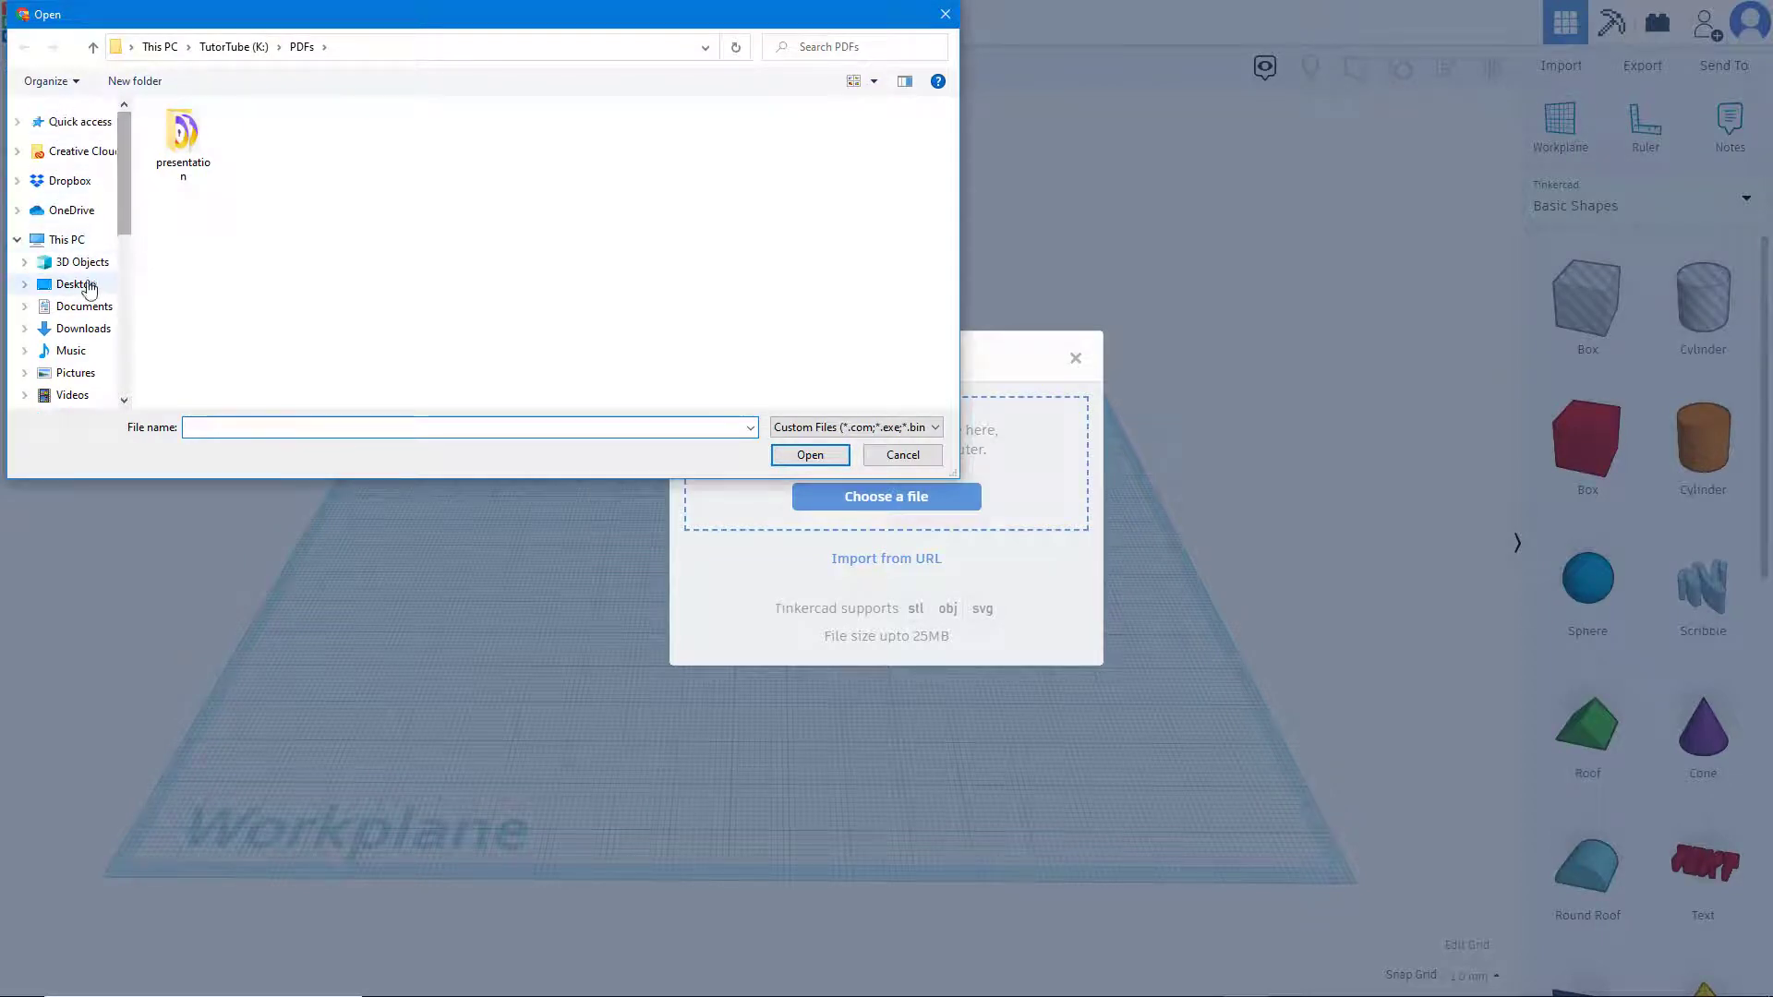
{"action": "left_click", "coordinate": [89, 286]}
{"action": "left_click", "coordinate": [346, 166]}
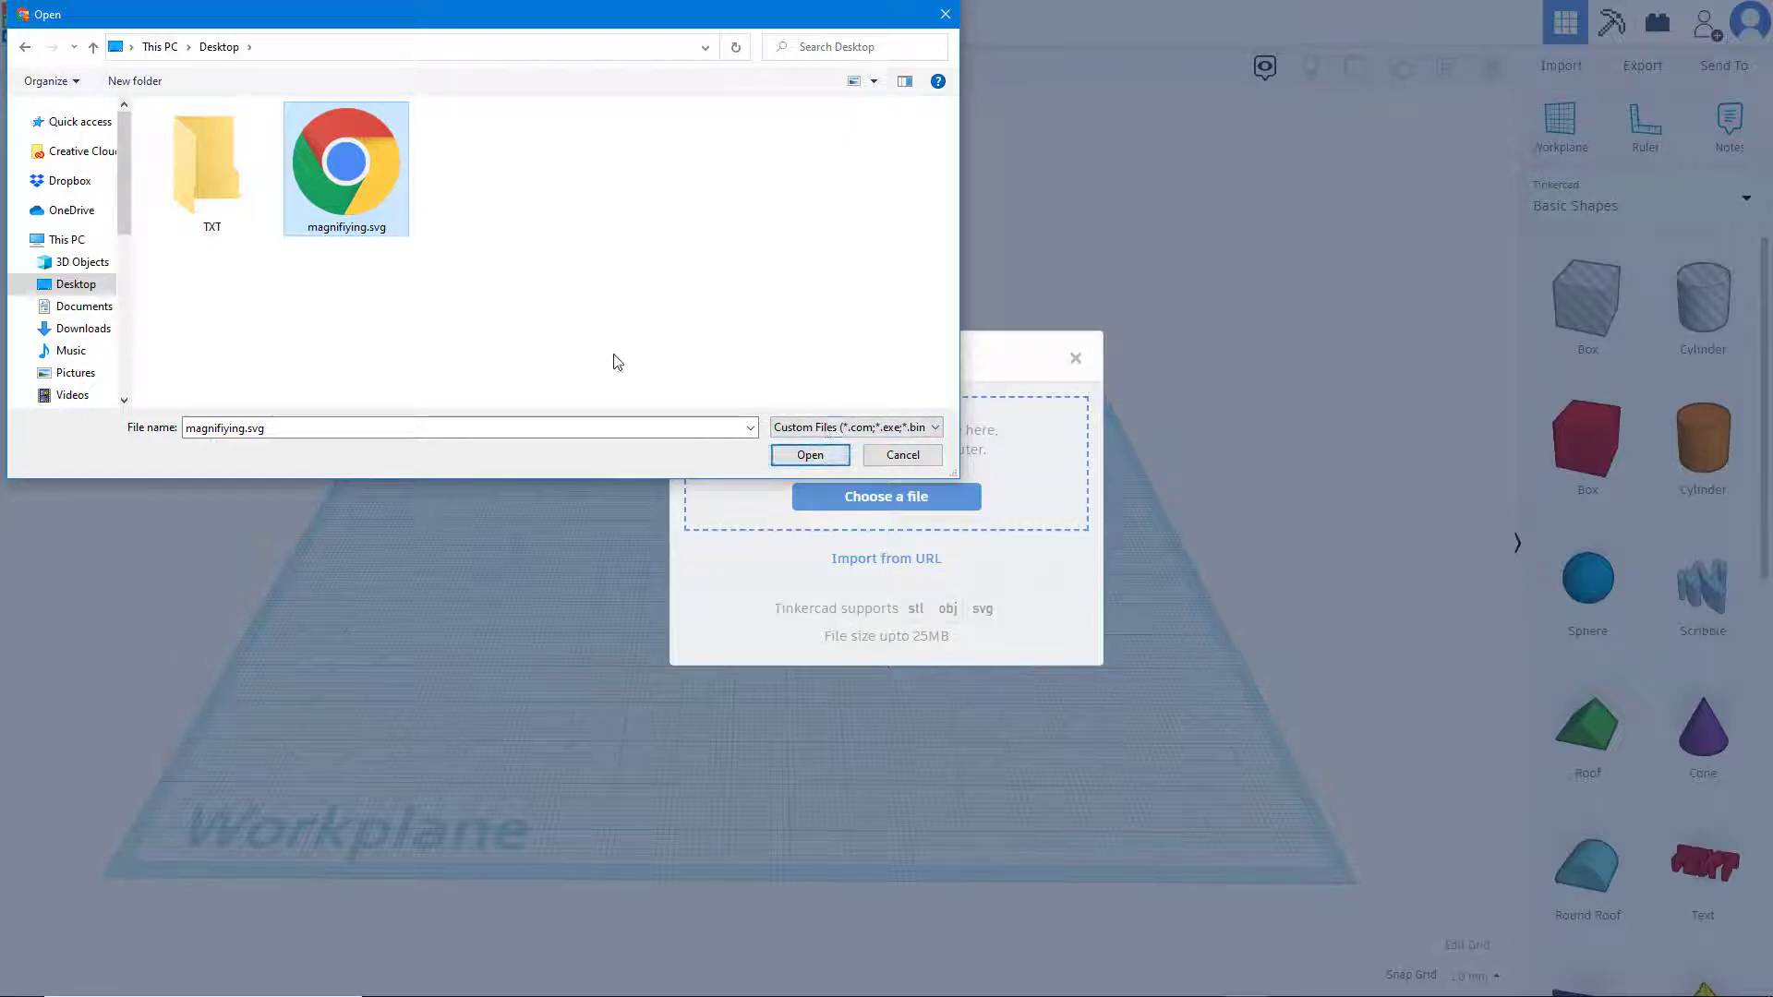
{"action": "left_click", "coordinate": [778, 454]}
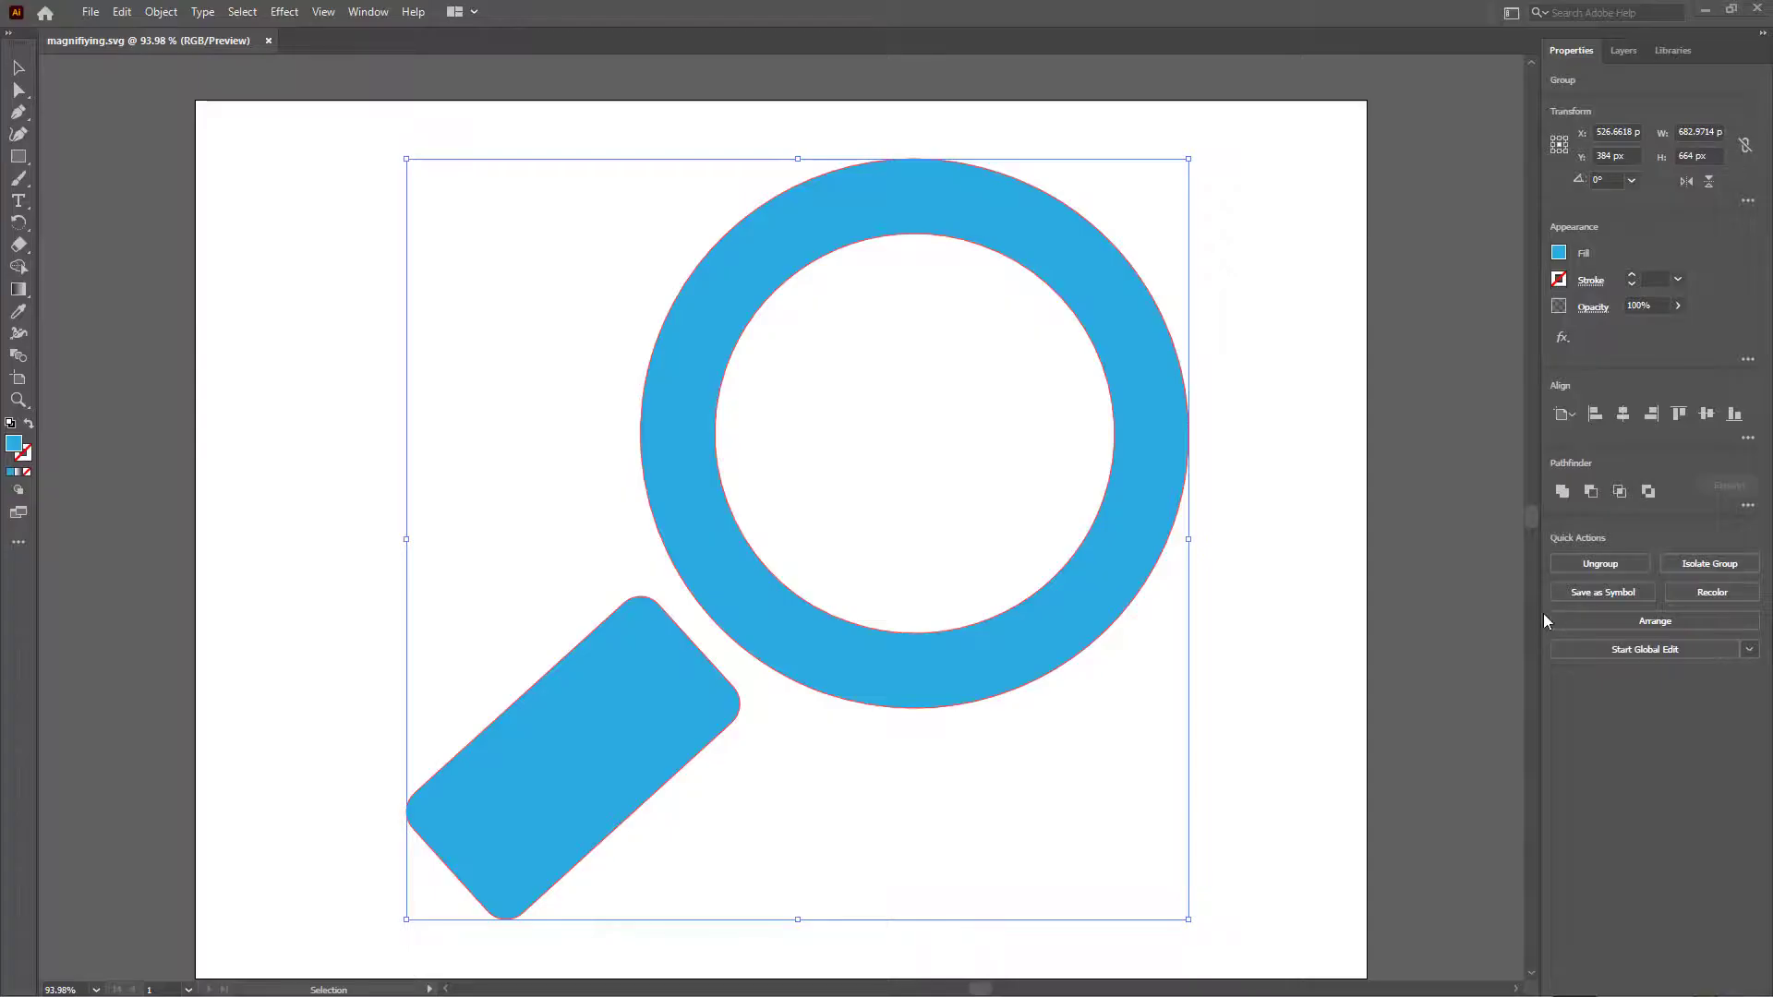
Step: In Illustrator, activate the Artboard tool and change to a workspace that includes the control bar
{"action": "left_click", "coordinate": [18, 378]}
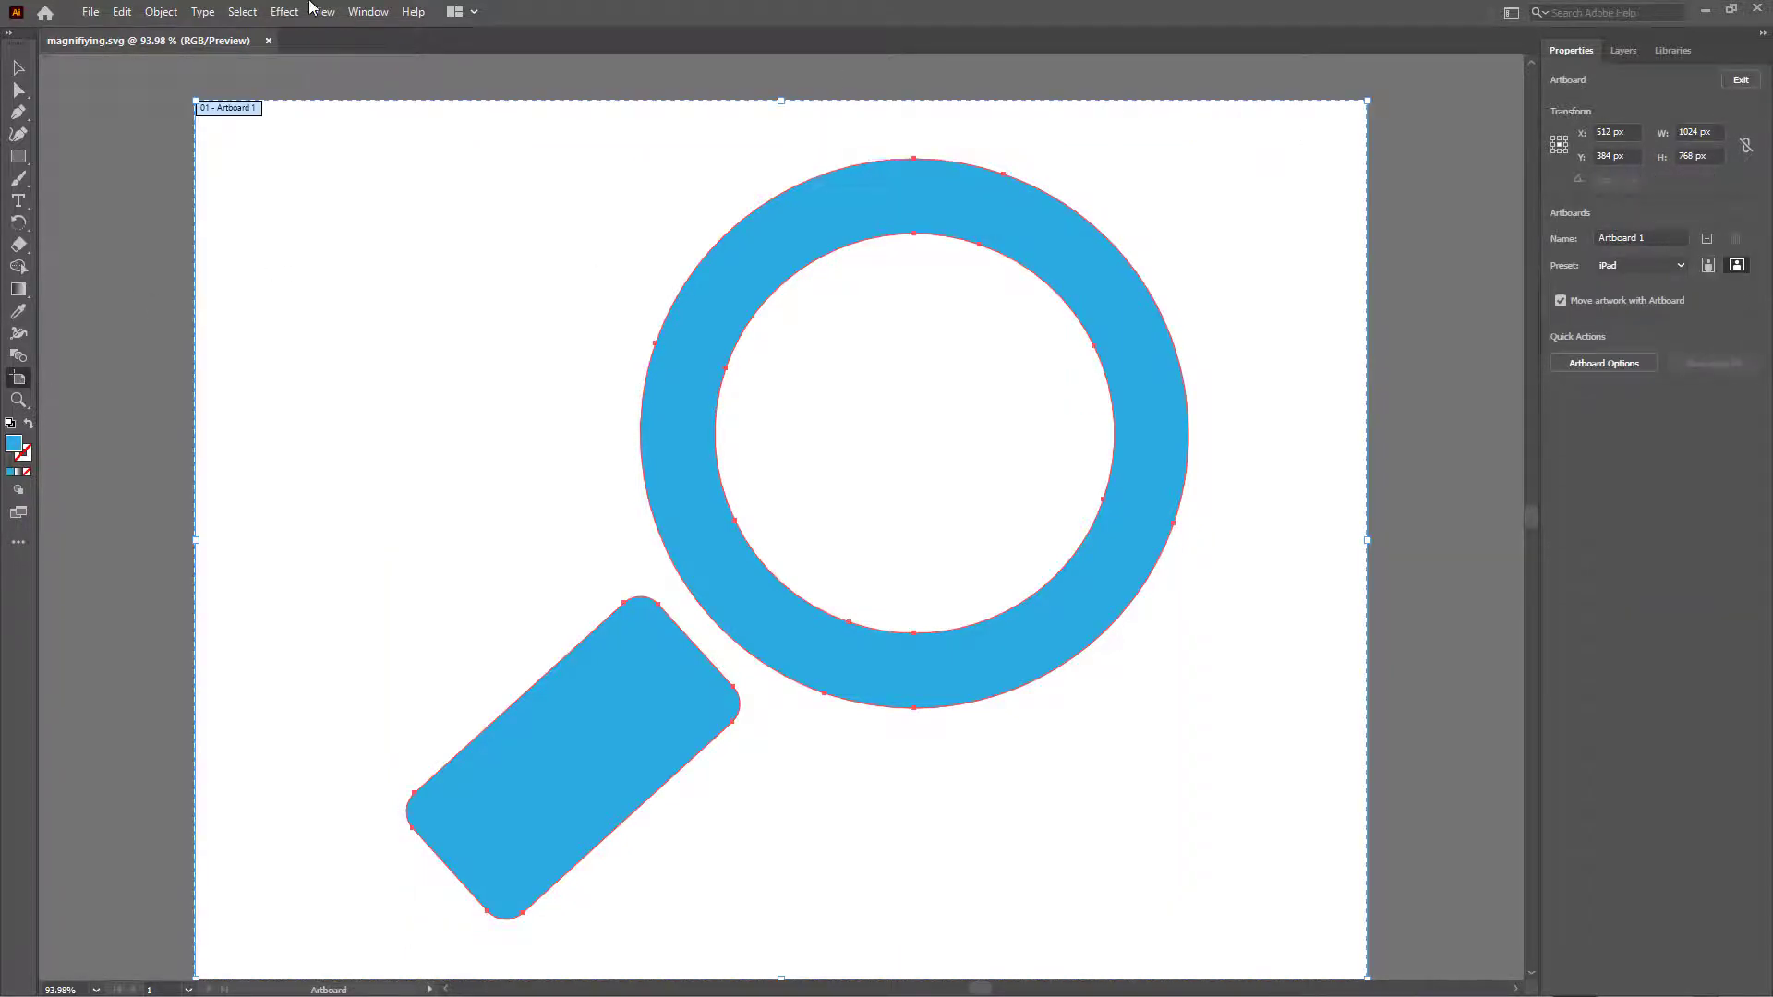
{"action": "left_click", "coordinate": [368, 11]}
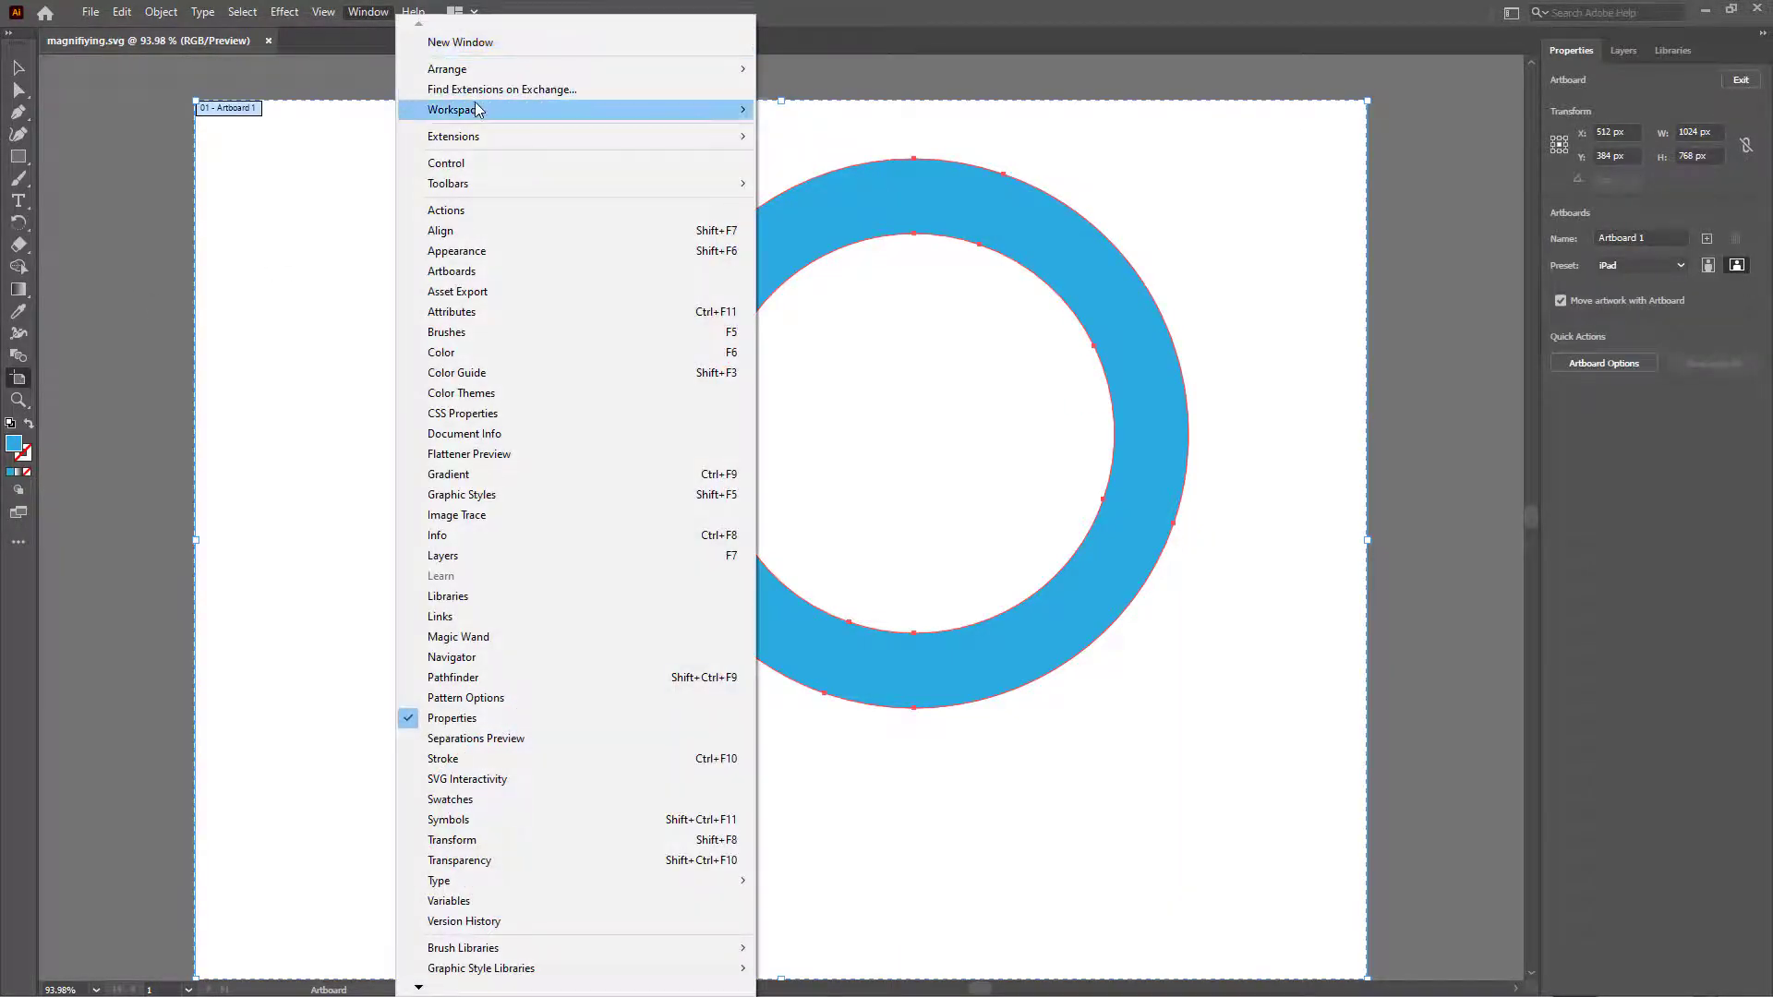
{"action": "mouse_move", "coordinate": [478, 110]}
{"action": "left_click", "coordinate": [859, 149]}
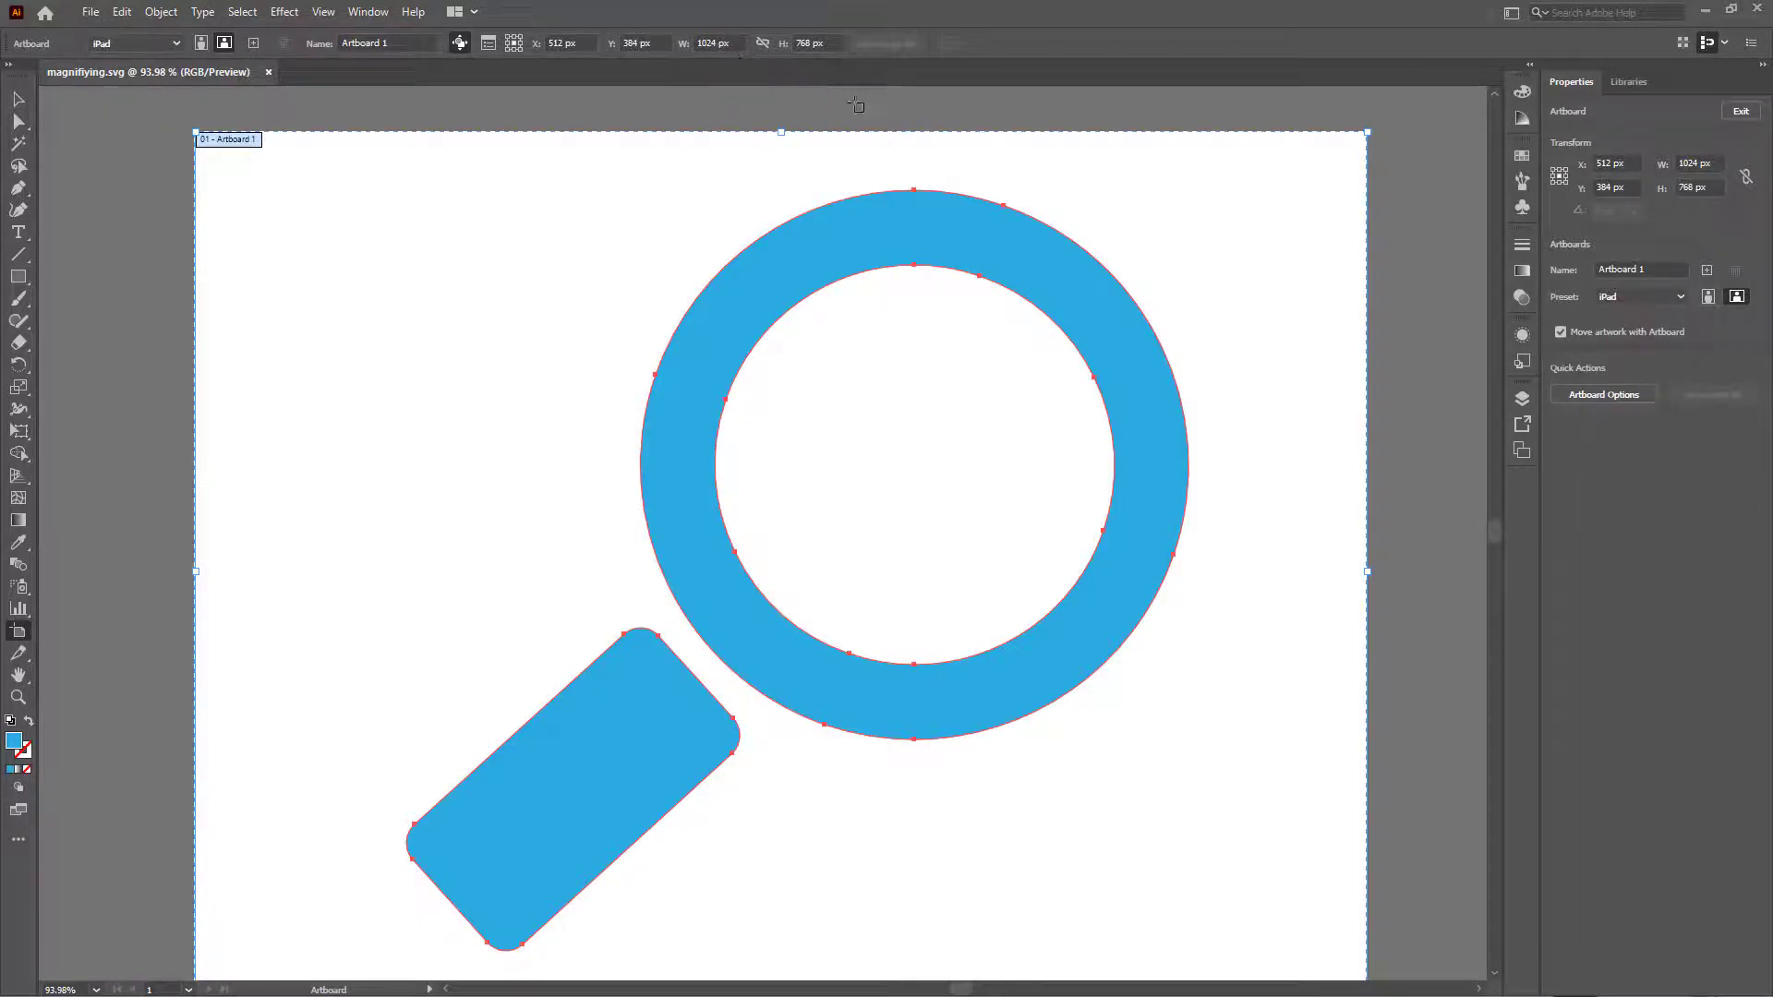
Step: Shrink the artboard closely around the magnifying glass, to 726 px wide and 683 px high
{"action": "scroll", "coordinate": [1333, 634], "scroll_direction": "down", "scroll_amount": 3}
{"action": "left_click_drag", "start_coordinate": [1366, 875], "coordinate": [1223, 819]}
{"action": "scroll", "coordinate": [815, 669], "scroll_direction": "up", "scroll_amount": 1}
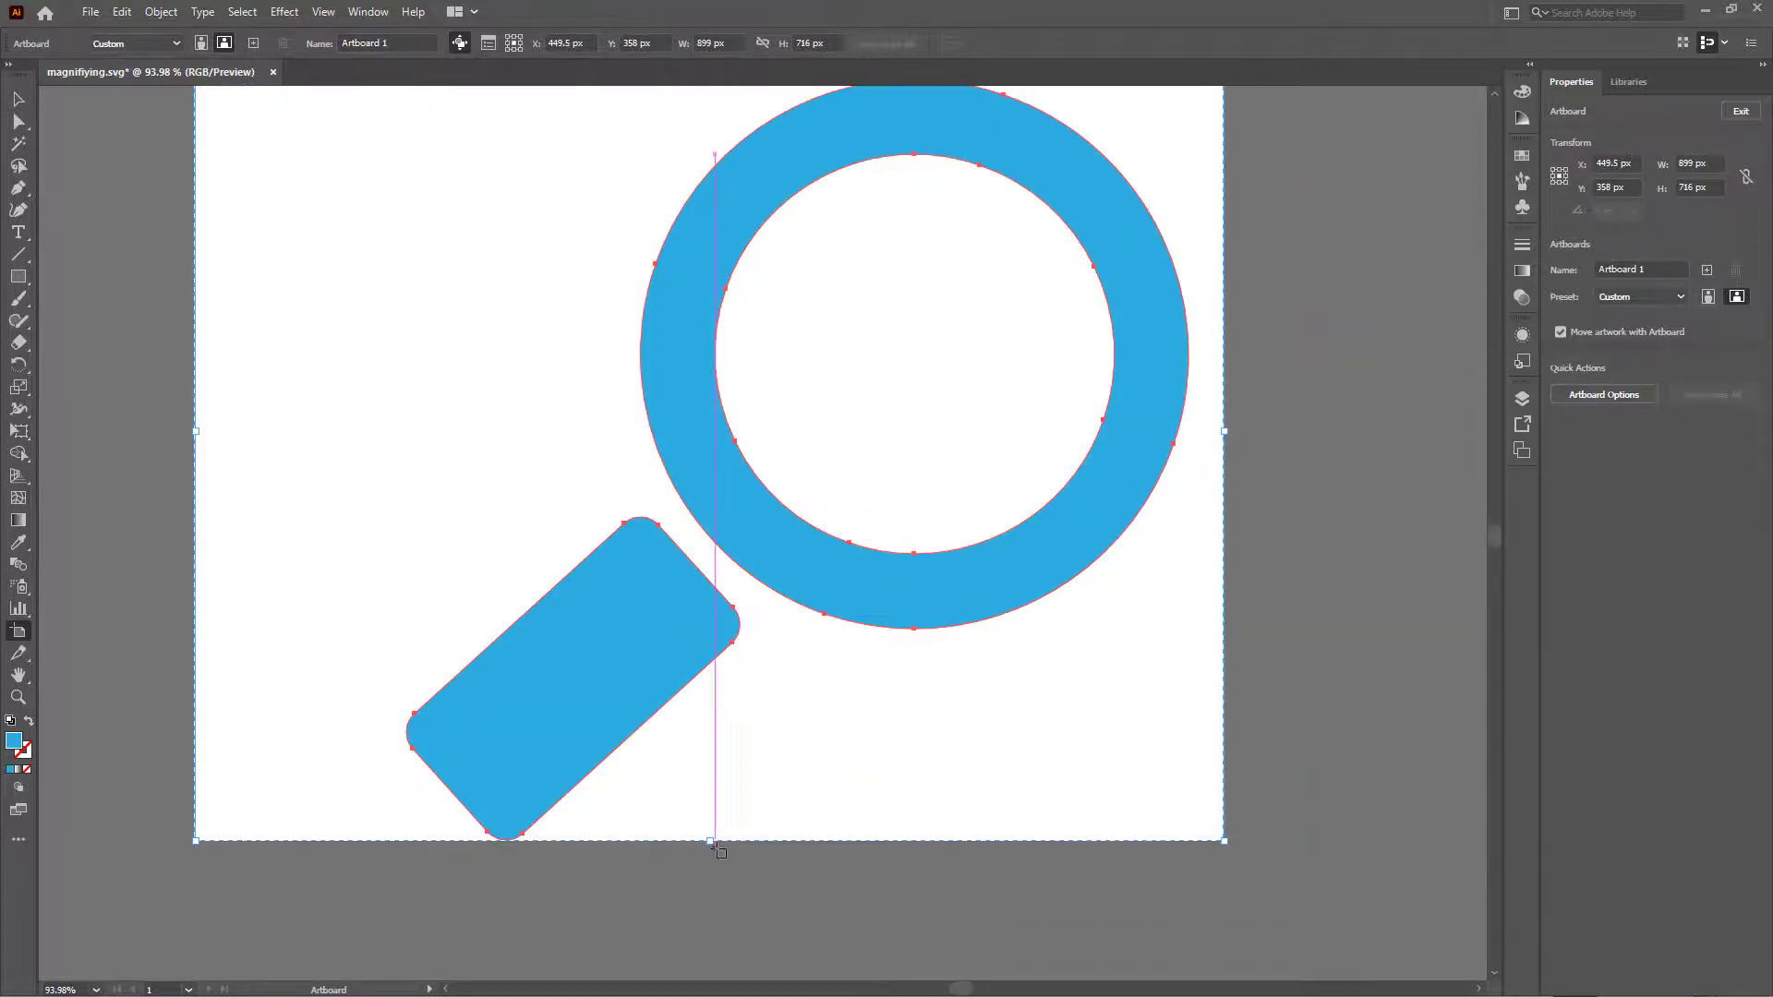
{"action": "left_click_drag", "start_coordinate": [716, 847], "coordinate": [717, 852]}
{"action": "scroll", "coordinate": [278, 252], "scroll_direction": "up", "scroll_amount": 2}
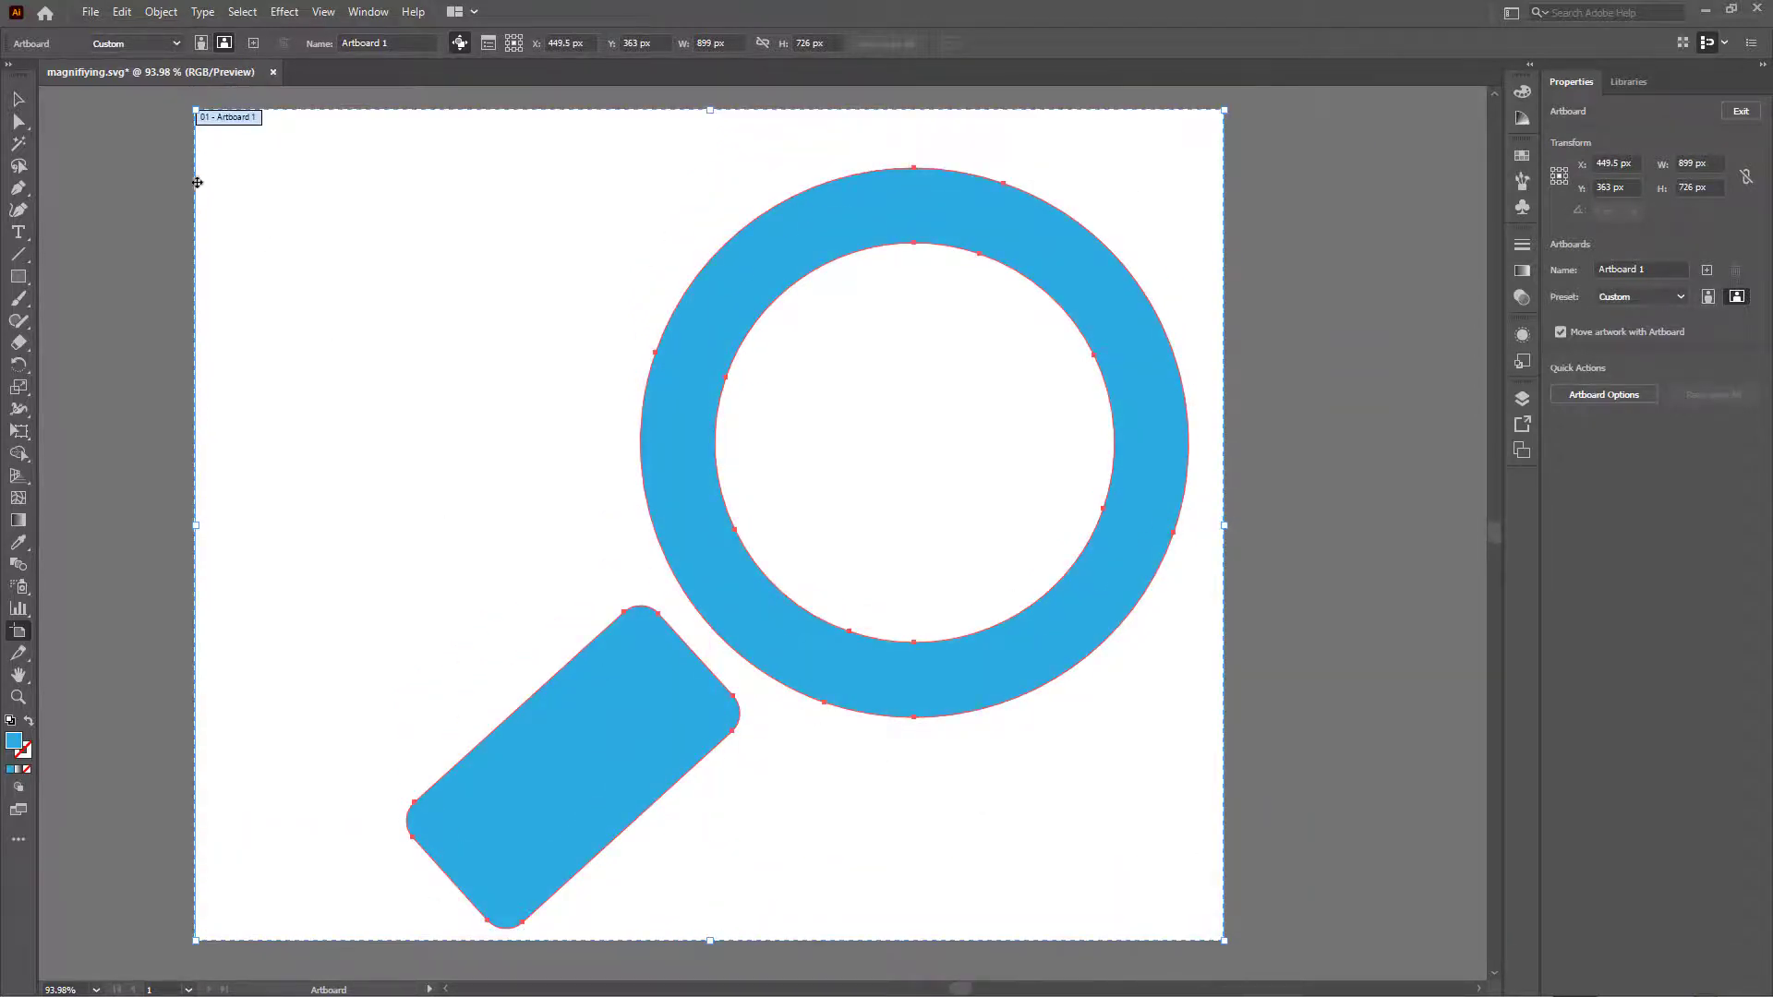
{"action": "left_click_drag", "start_coordinate": [197, 112], "coordinate": [394, 161]}
Step: Save the resized artwork to the Desktop as magnifiying2.svg, accepting the SVG options
{"action": "left_click", "coordinate": [87, 13]}
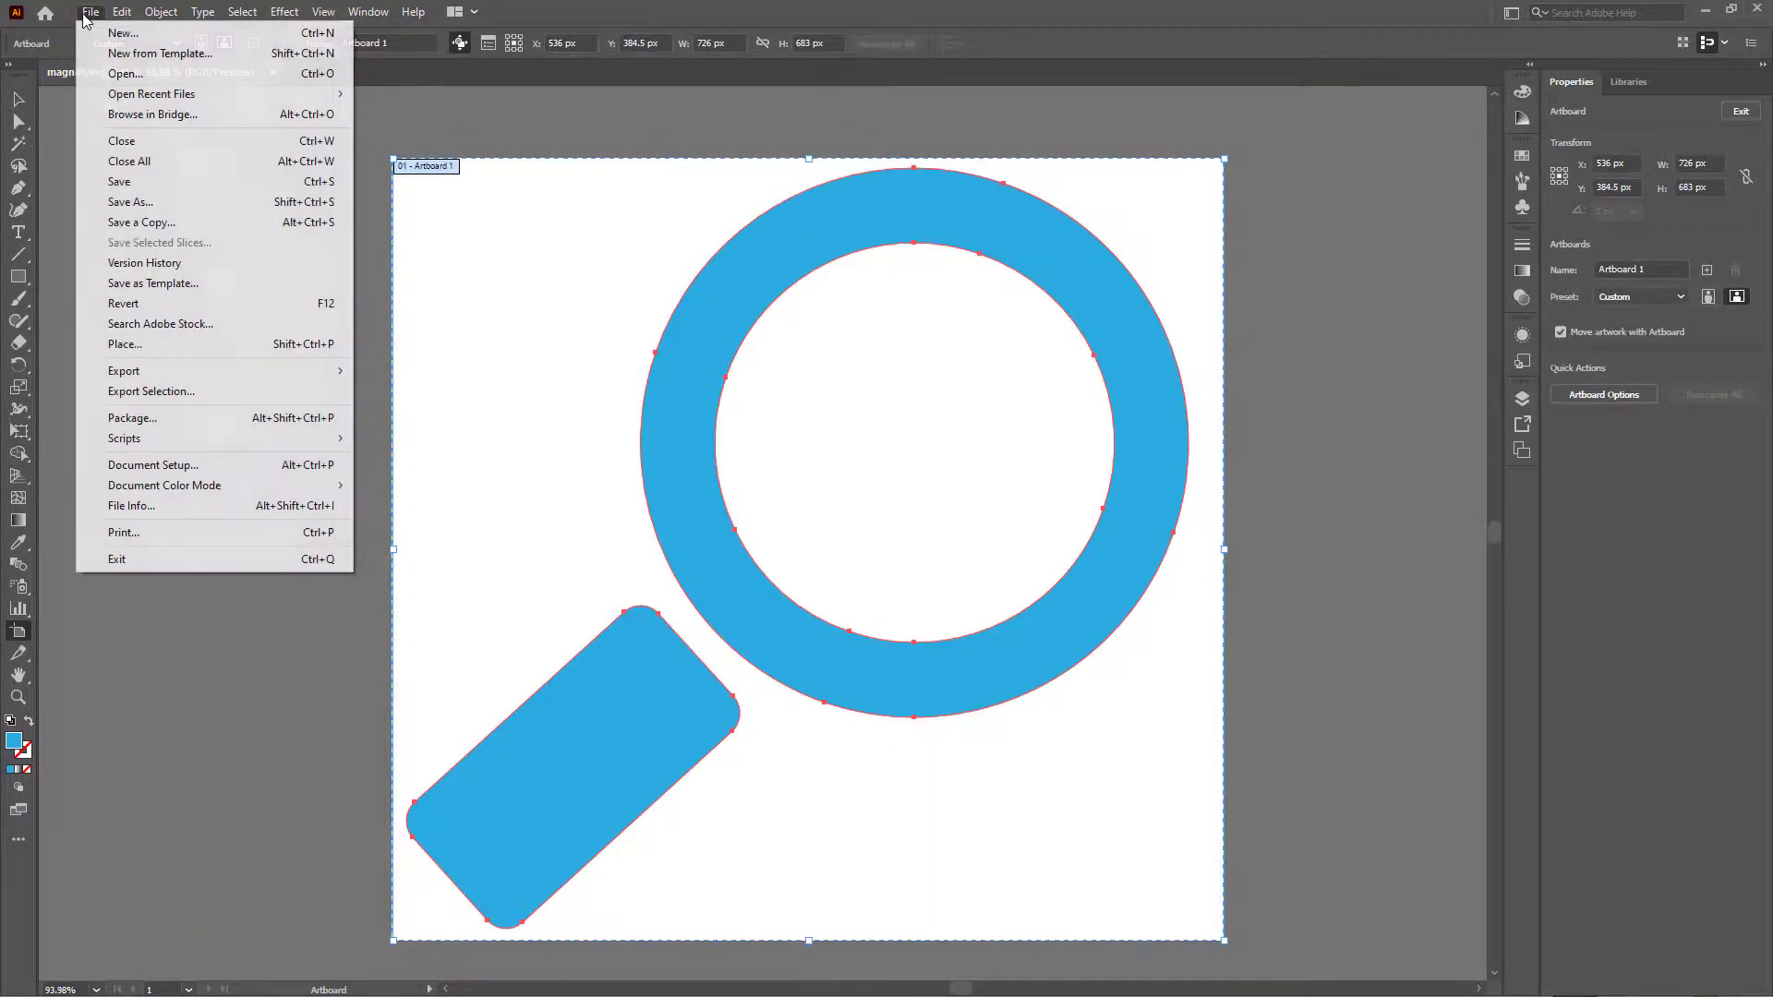
{"action": "left_click", "coordinate": [168, 205]}
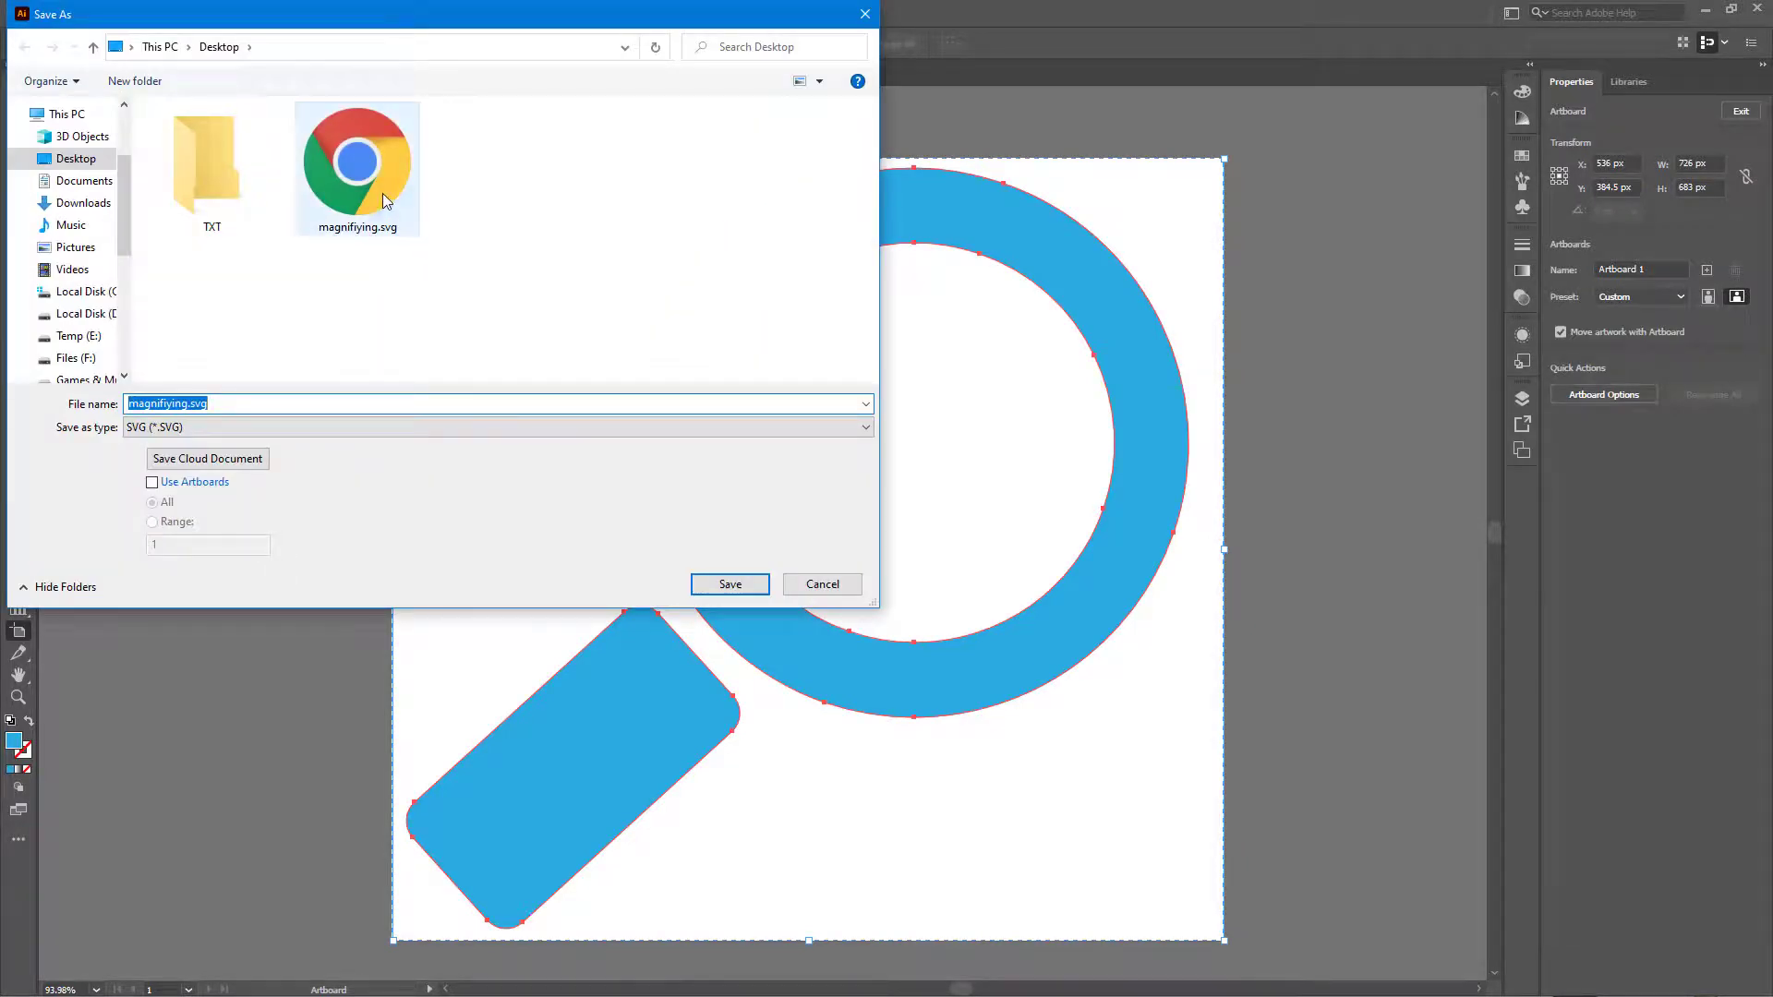
{"action": "left_click", "coordinate": [358, 171]}
{"action": "double_click", "coordinate": [161, 404]}
{"action": "left_click", "coordinate": [190, 404]}
{"action": "type", "text": "2"}
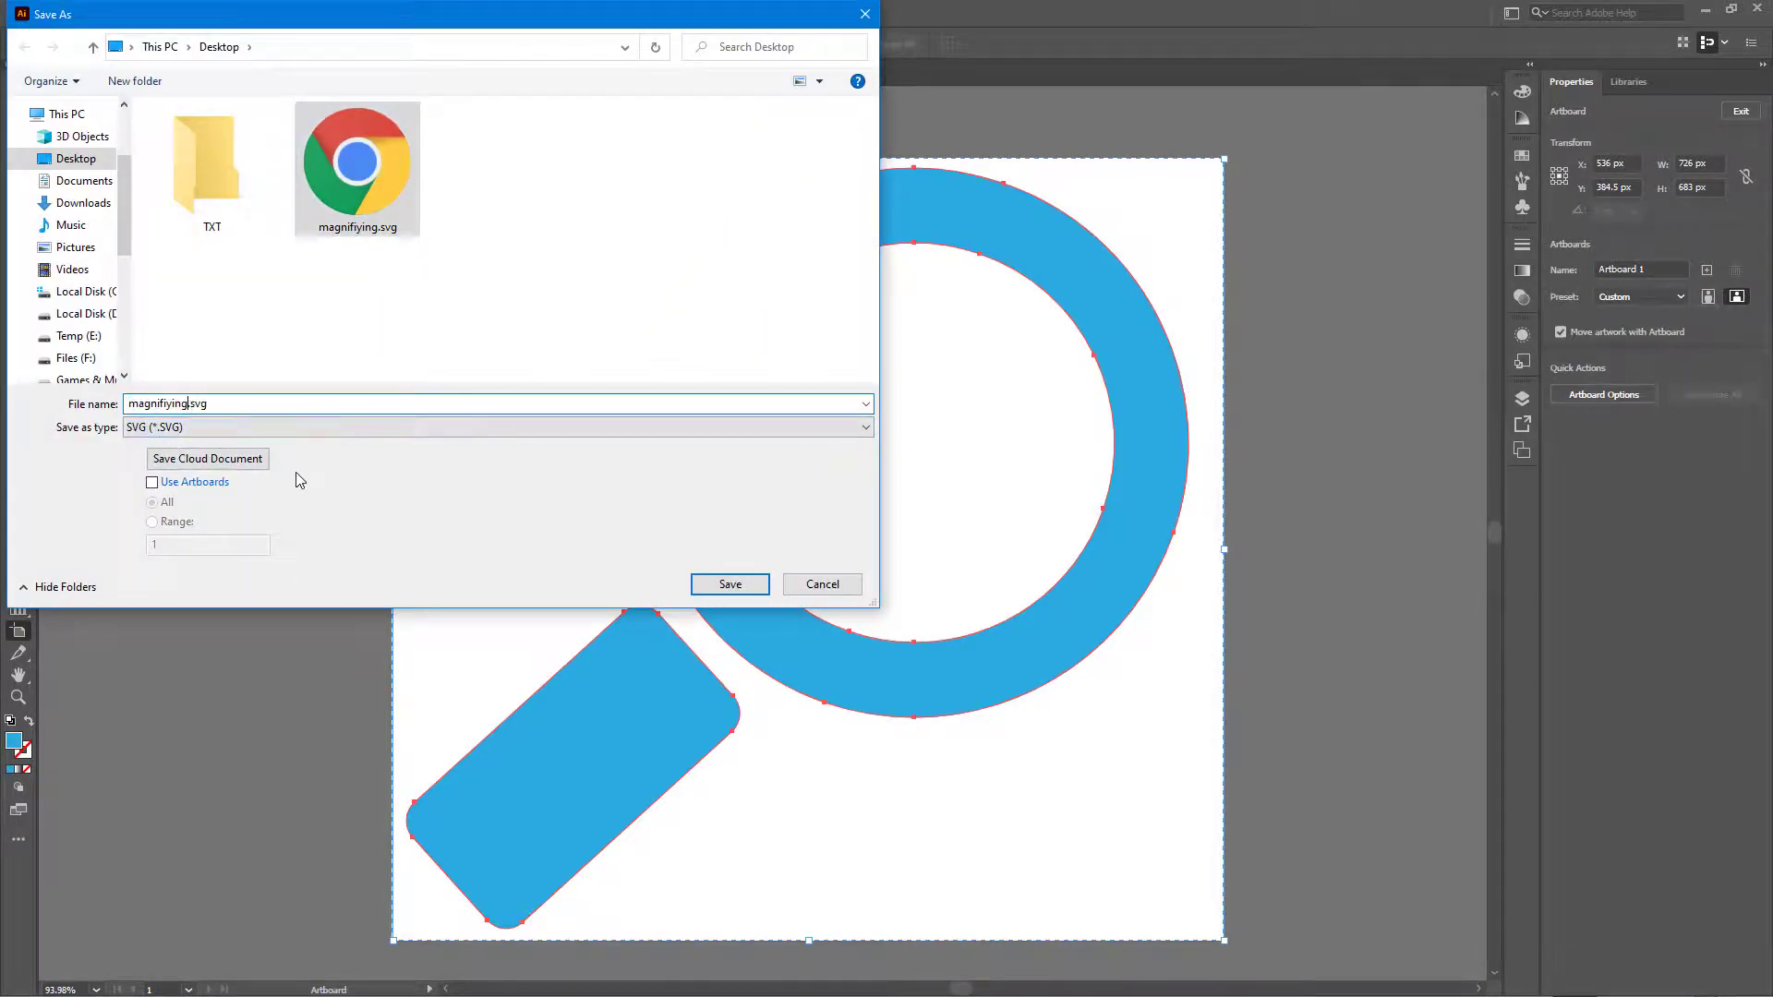
{"action": "left_click", "coordinate": [730, 585]}
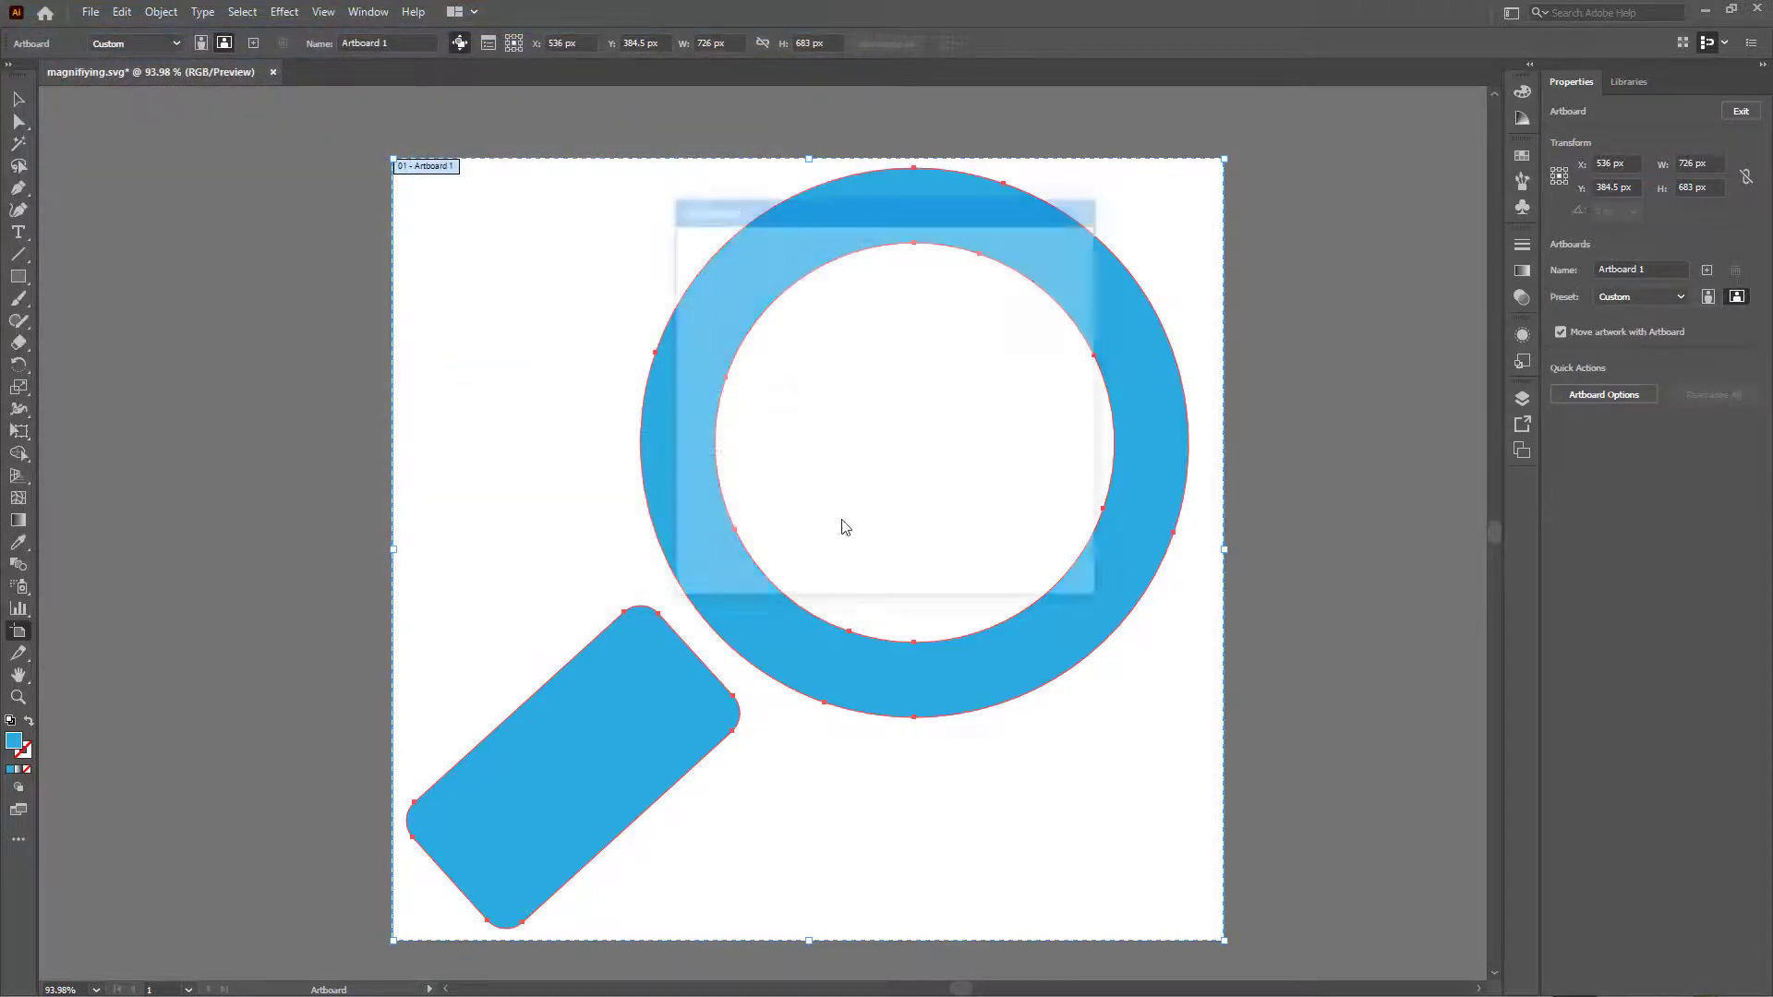
{"action": "left_click", "coordinate": [956, 563]}
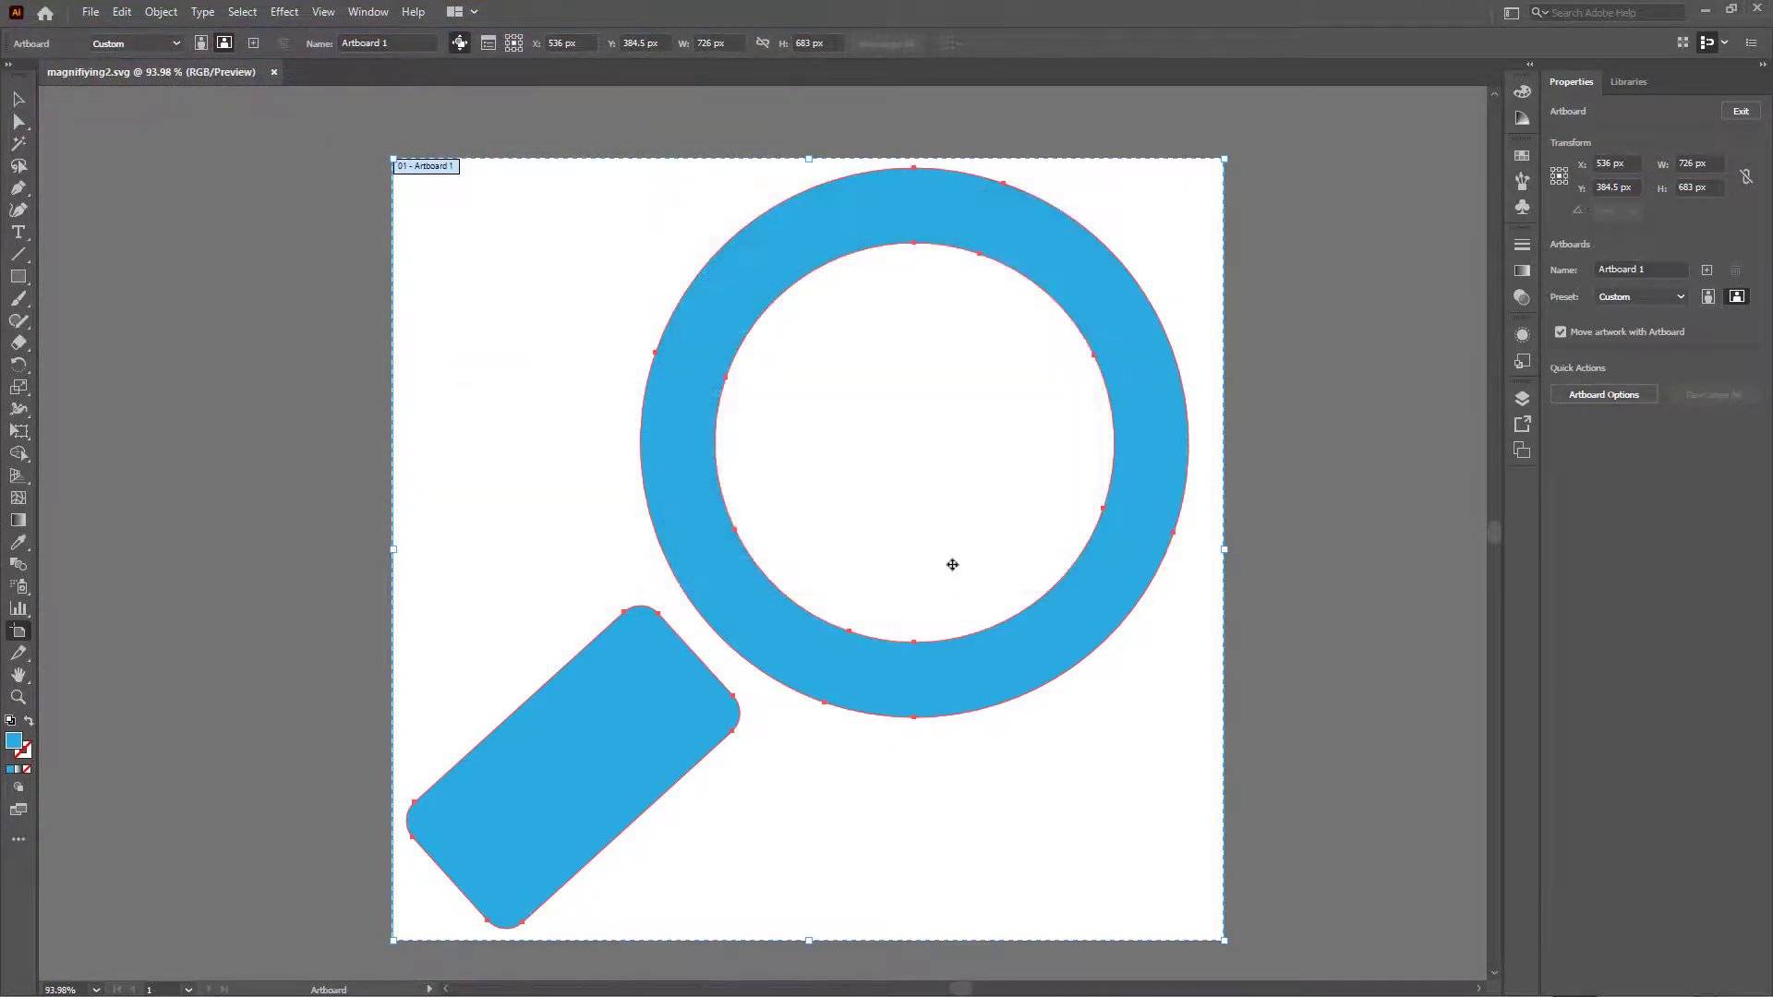
Step: Switch to Tinkercad, replace the chosen file with magnifiying2.svg and import it
{"action": "left_click", "coordinate": [1703, 12]}
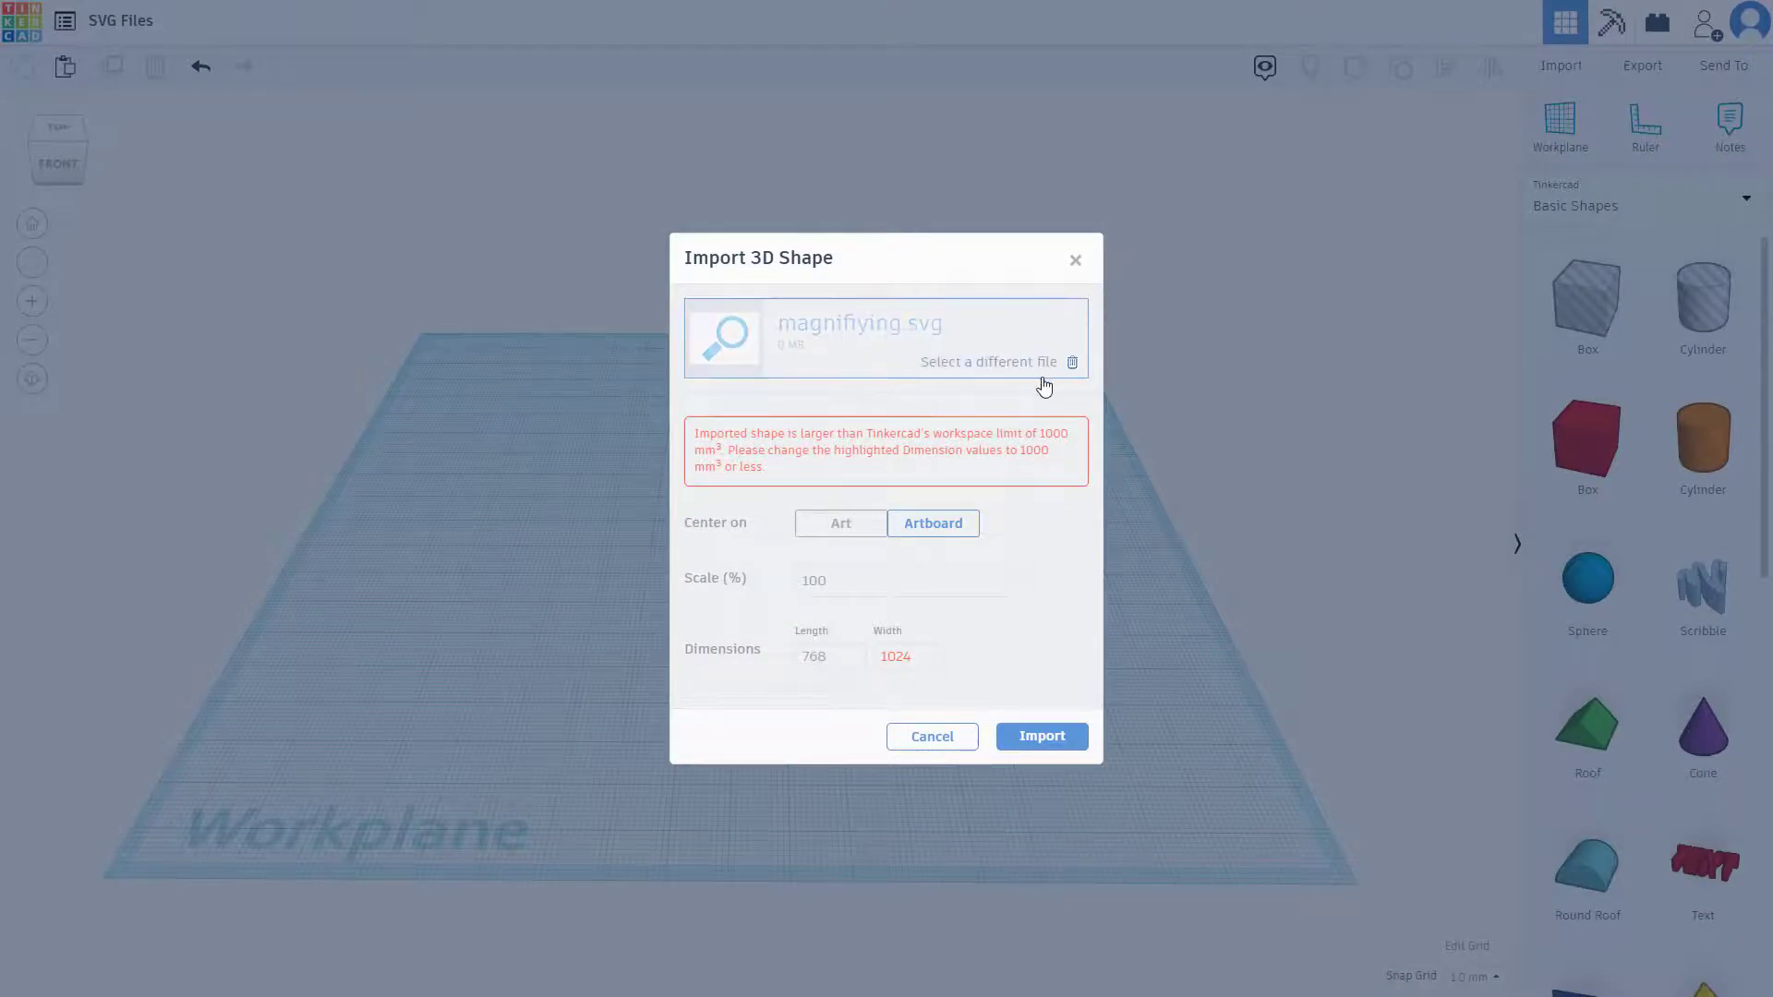
{"action": "left_click", "coordinate": [999, 376]}
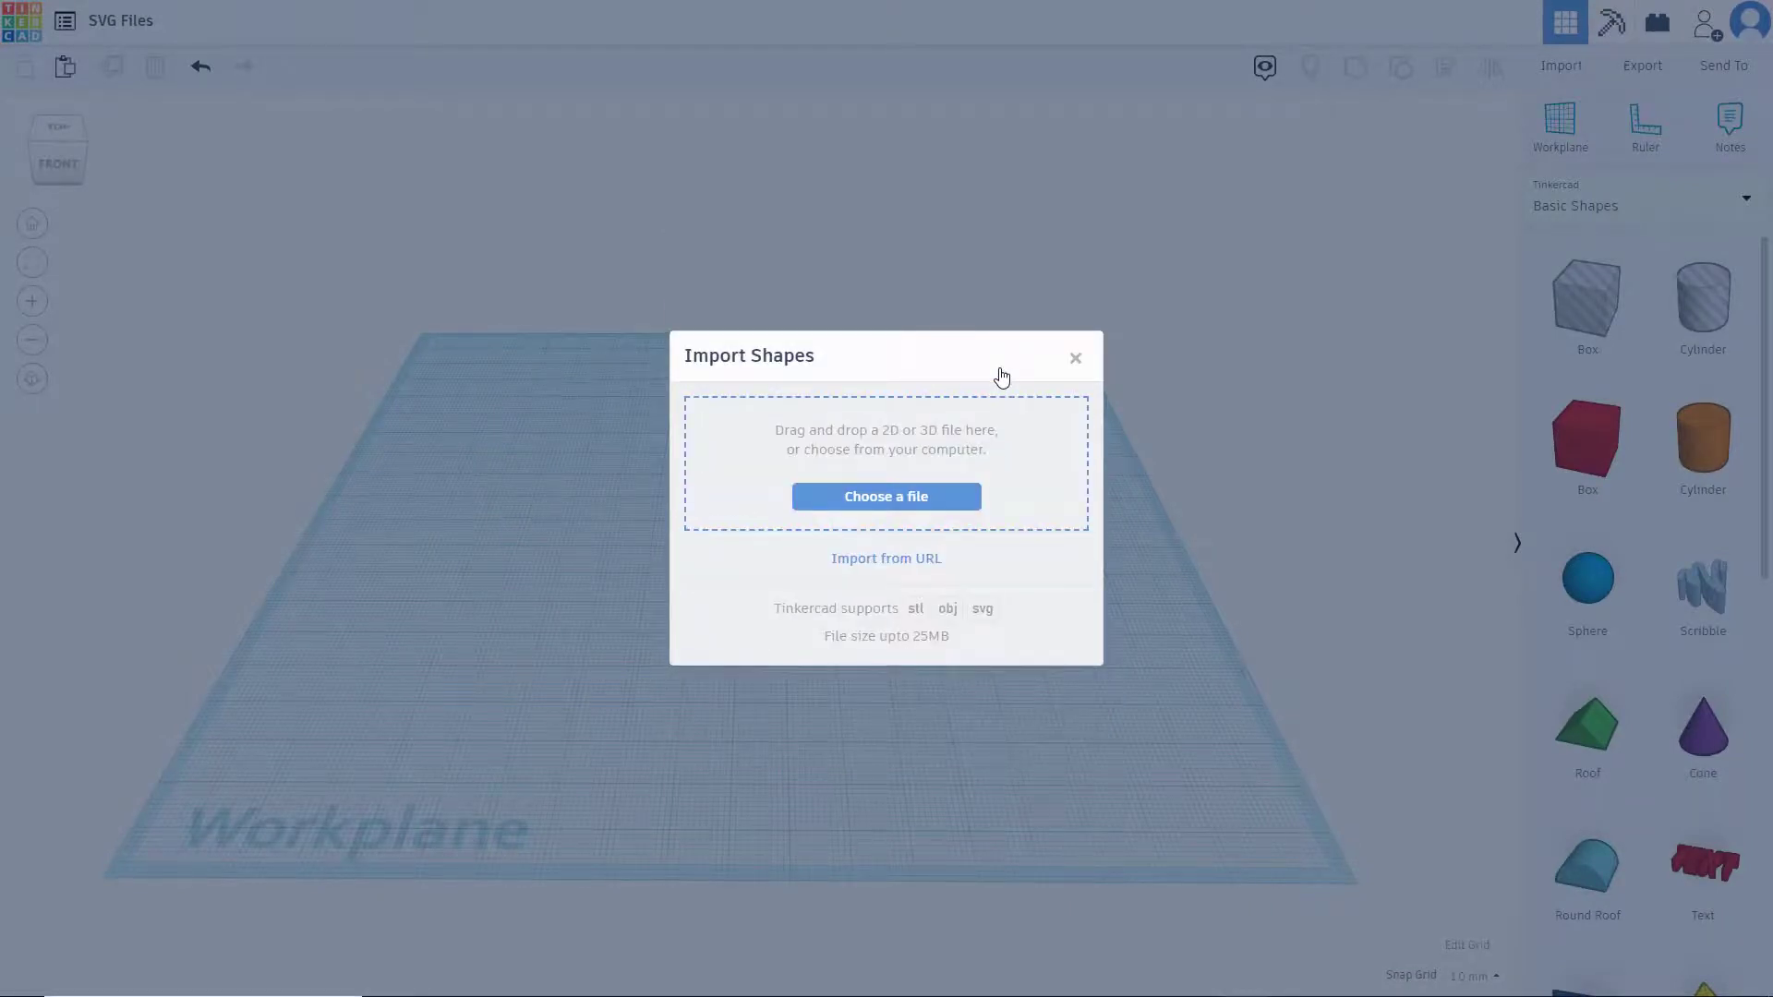
{"action": "left_click", "coordinate": [480, 167]}
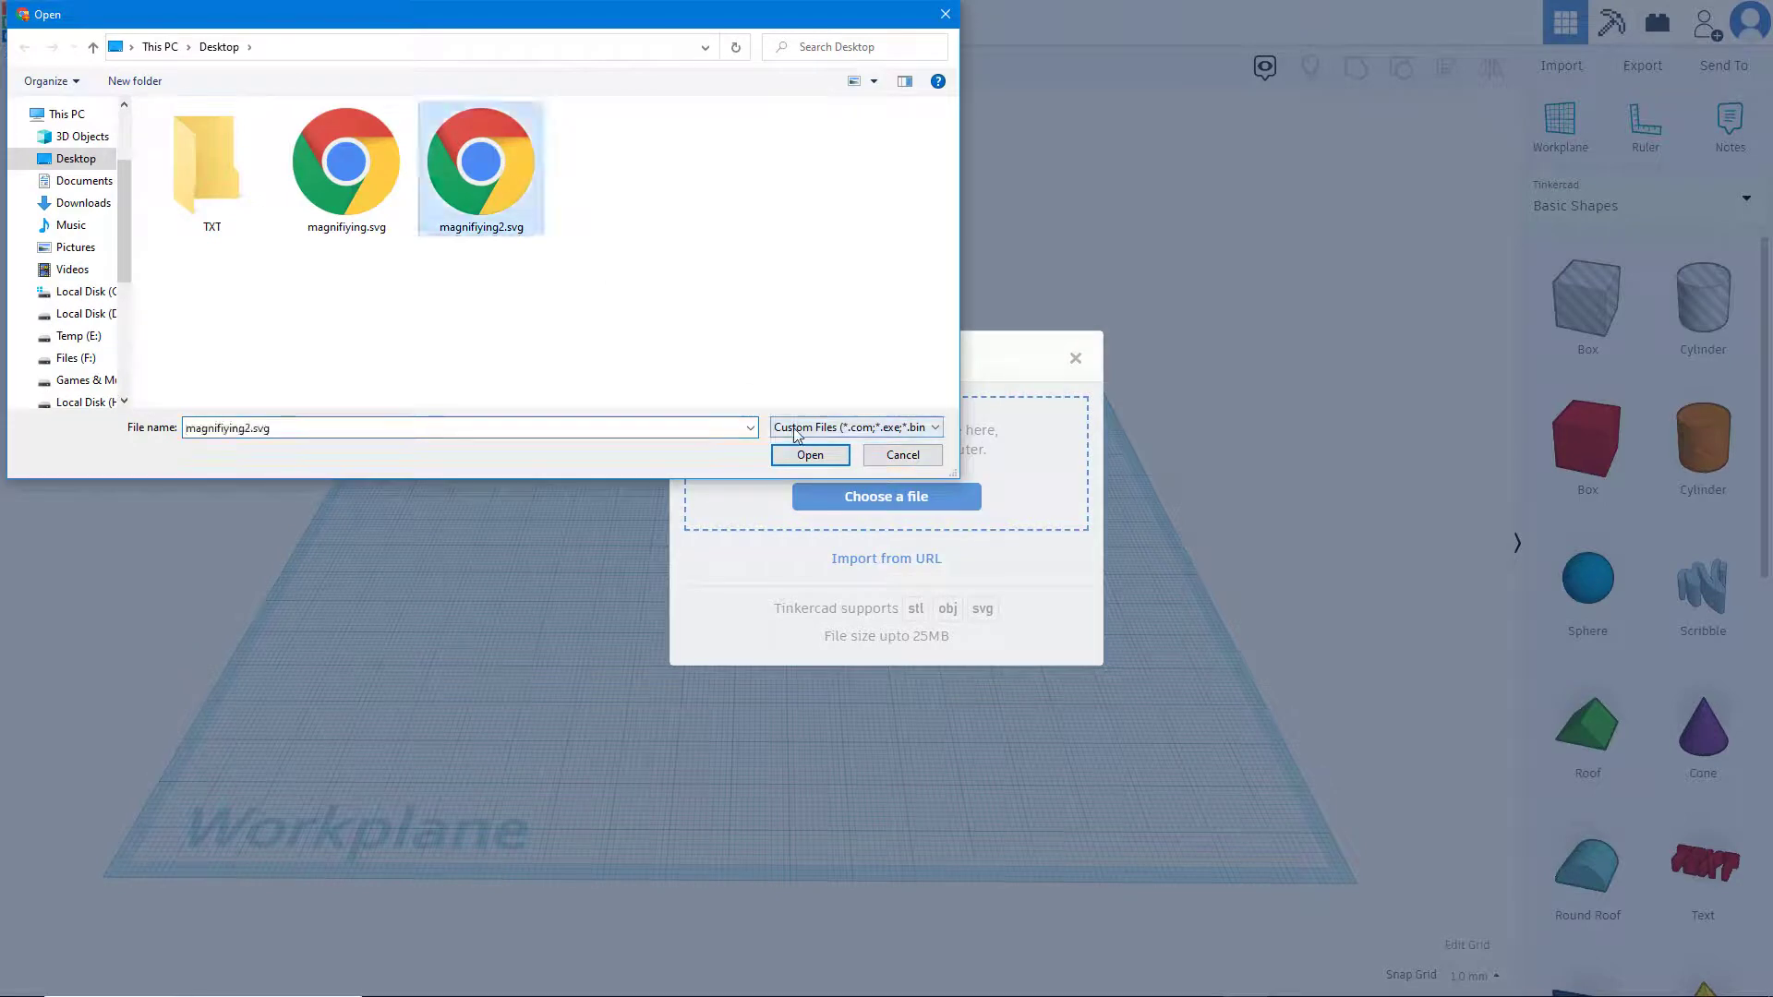
{"action": "left_click", "coordinate": [809, 455]}
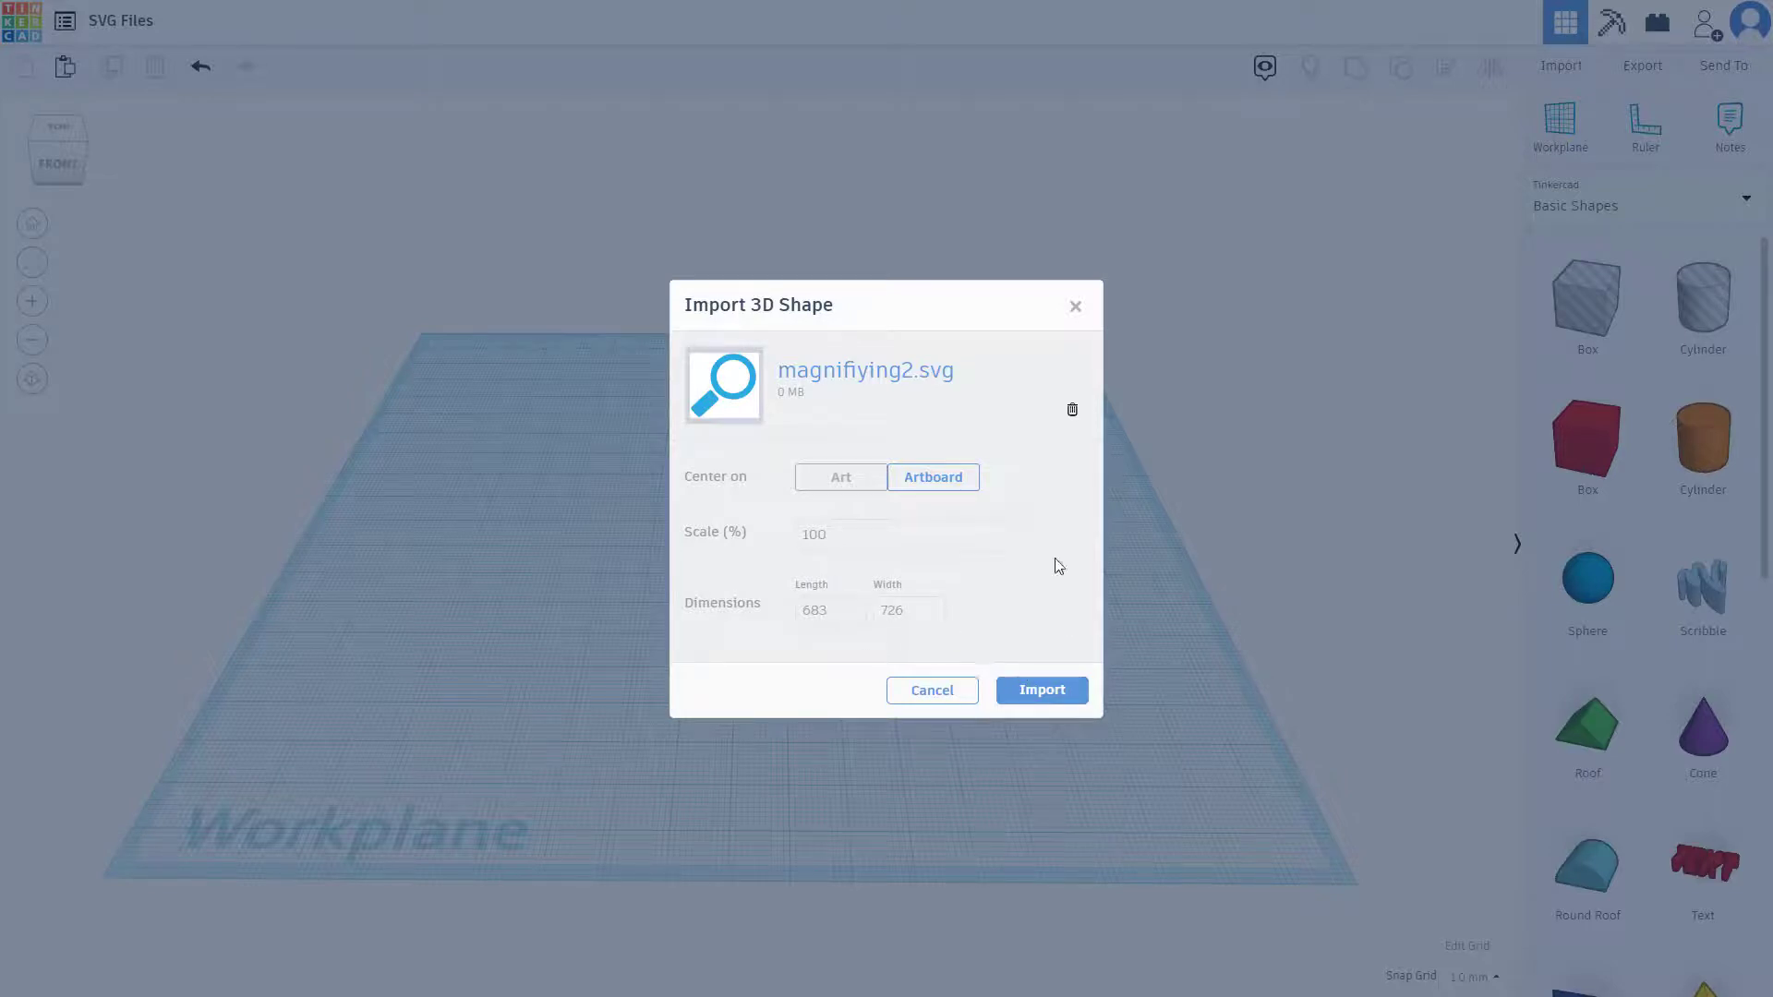
{"action": "left_click", "coordinate": [1038, 691]}
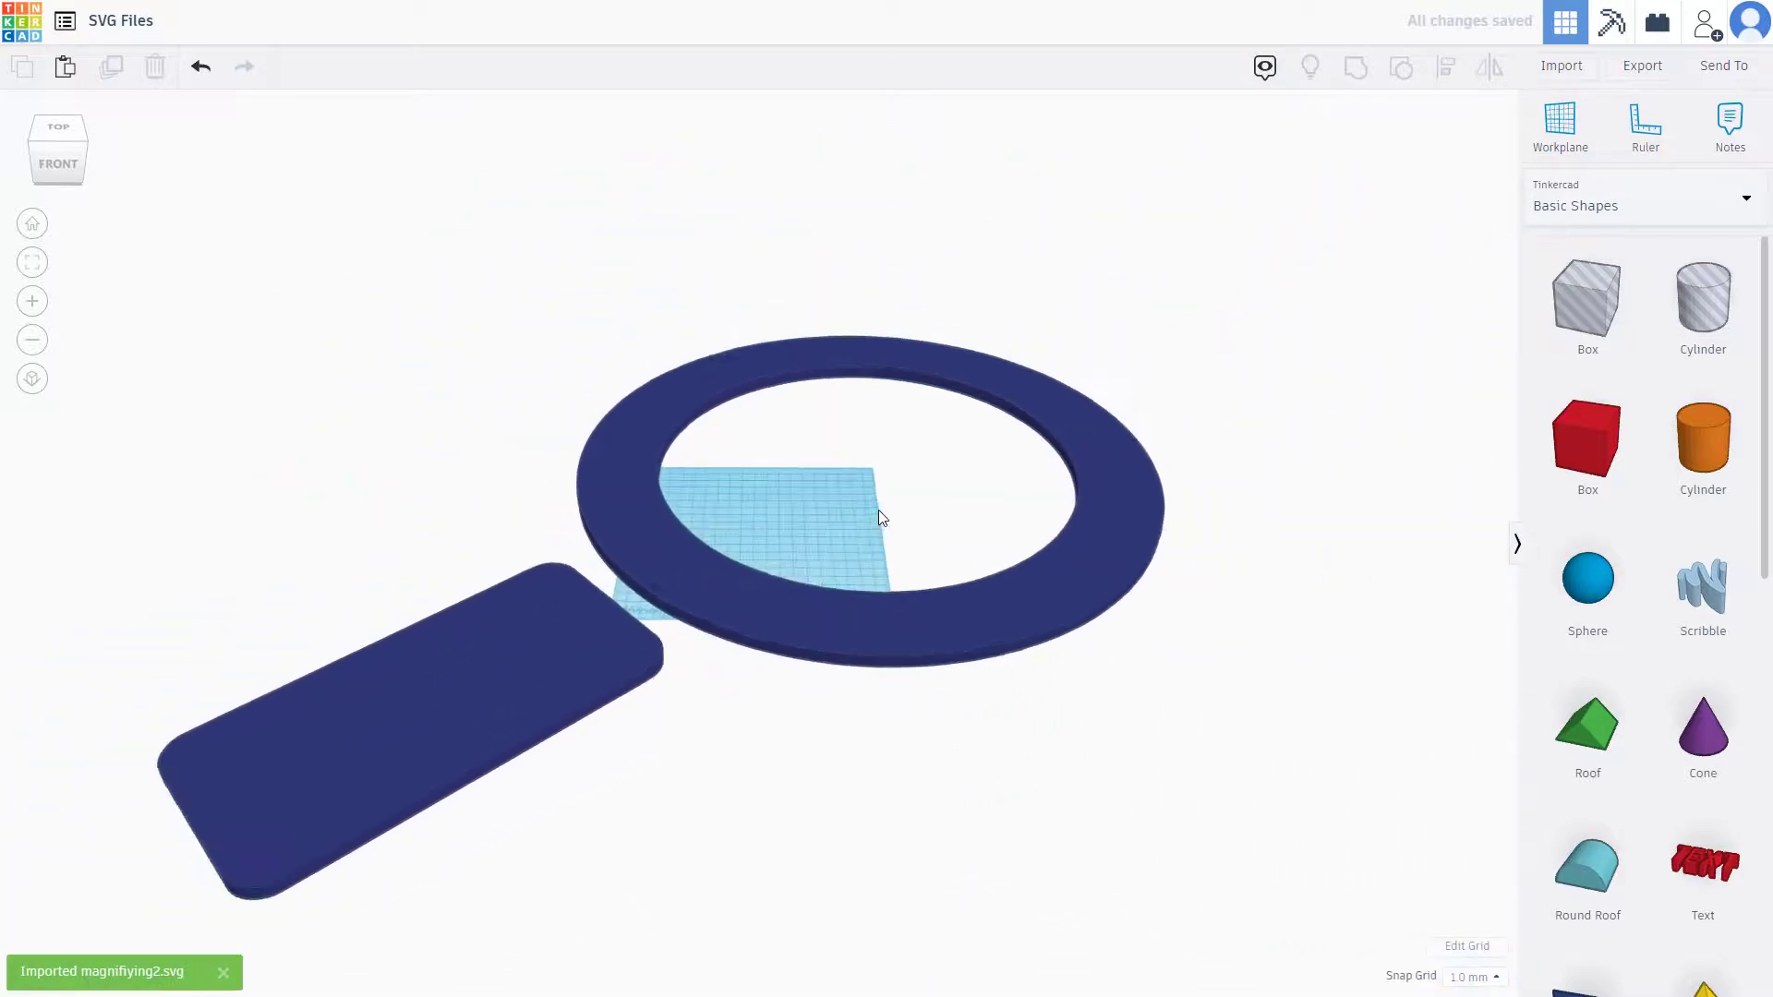
Step: Scale the imported magnifying glass down to fit the workplane and position it on the grid
{"action": "left_click", "coordinate": [888, 602]}
{"action": "left_click_drag", "start_coordinate": [1031, 377], "coordinate": [515, 665]}
{"action": "left_click_drag", "start_coordinate": [477, 772], "coordinate": [822, 539]}
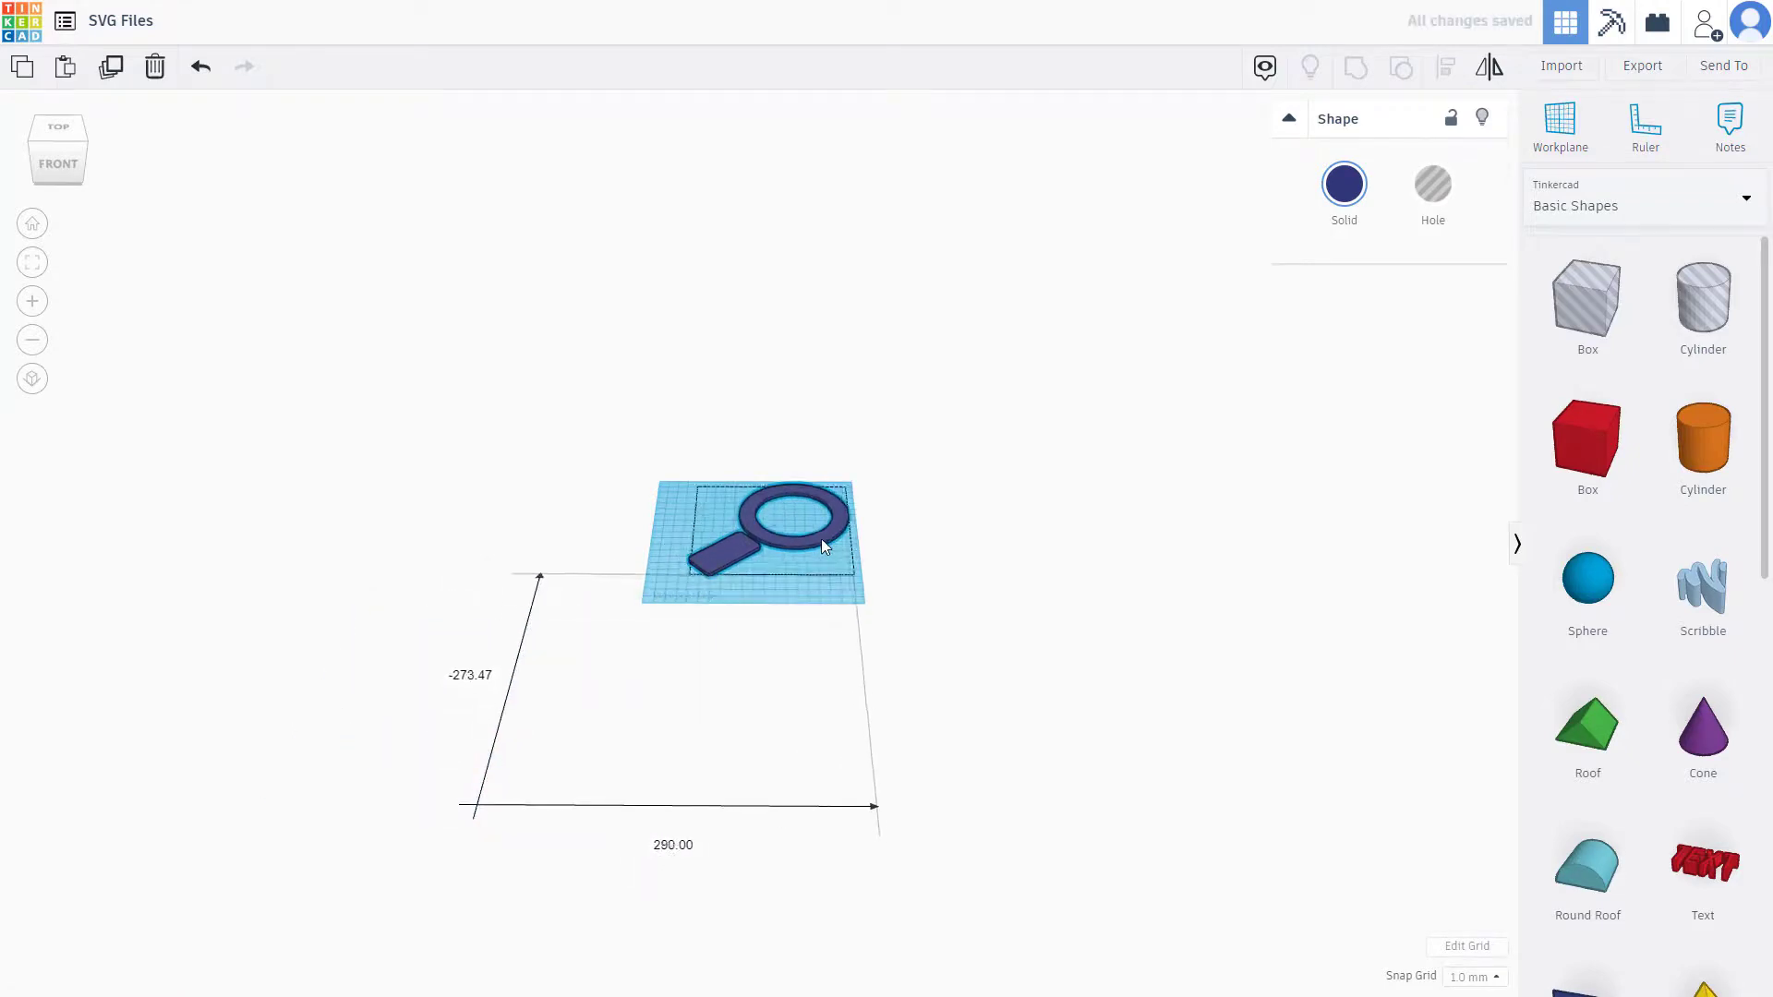
Step: Increase the height of the magnifying glass to make it a much thicker solid
{"action": "right_click_drag", "start_coordinate": [1063, 459], "coordinate": [982, 515]}
{"action": "scroll", "coordinate": [704, 501], "scroll_direction": "up", "scroll_amount": 5}
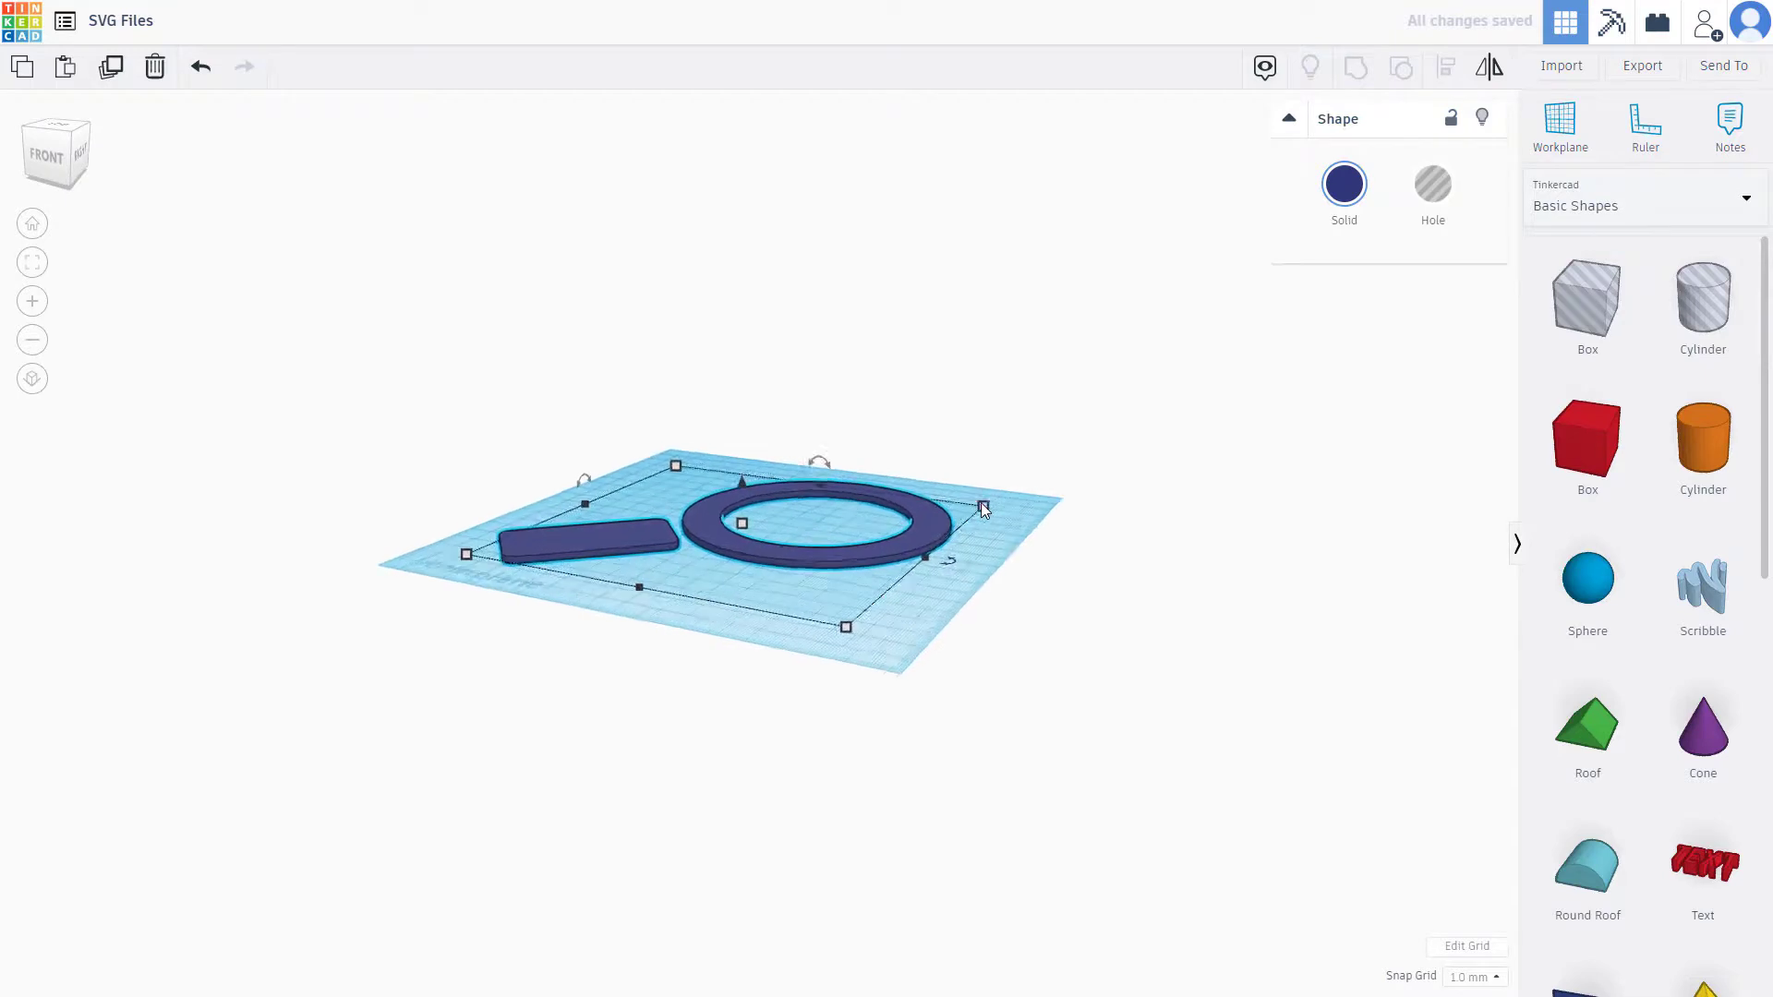
{"action": "left_click_drag", "start_coordinate": [728, 467], "coordinate": [738, 421]}
{"action": "right_click_drag", "start_coordinate": [1189, 421], "coordinate": [903, 554]}
Step: Select everything on the workplane and examine the thickened magnifying glass from the front
{"action": "left_click", "coordinate": [1266, 632]}
{"action": "key", "text": "ctrl+a"}
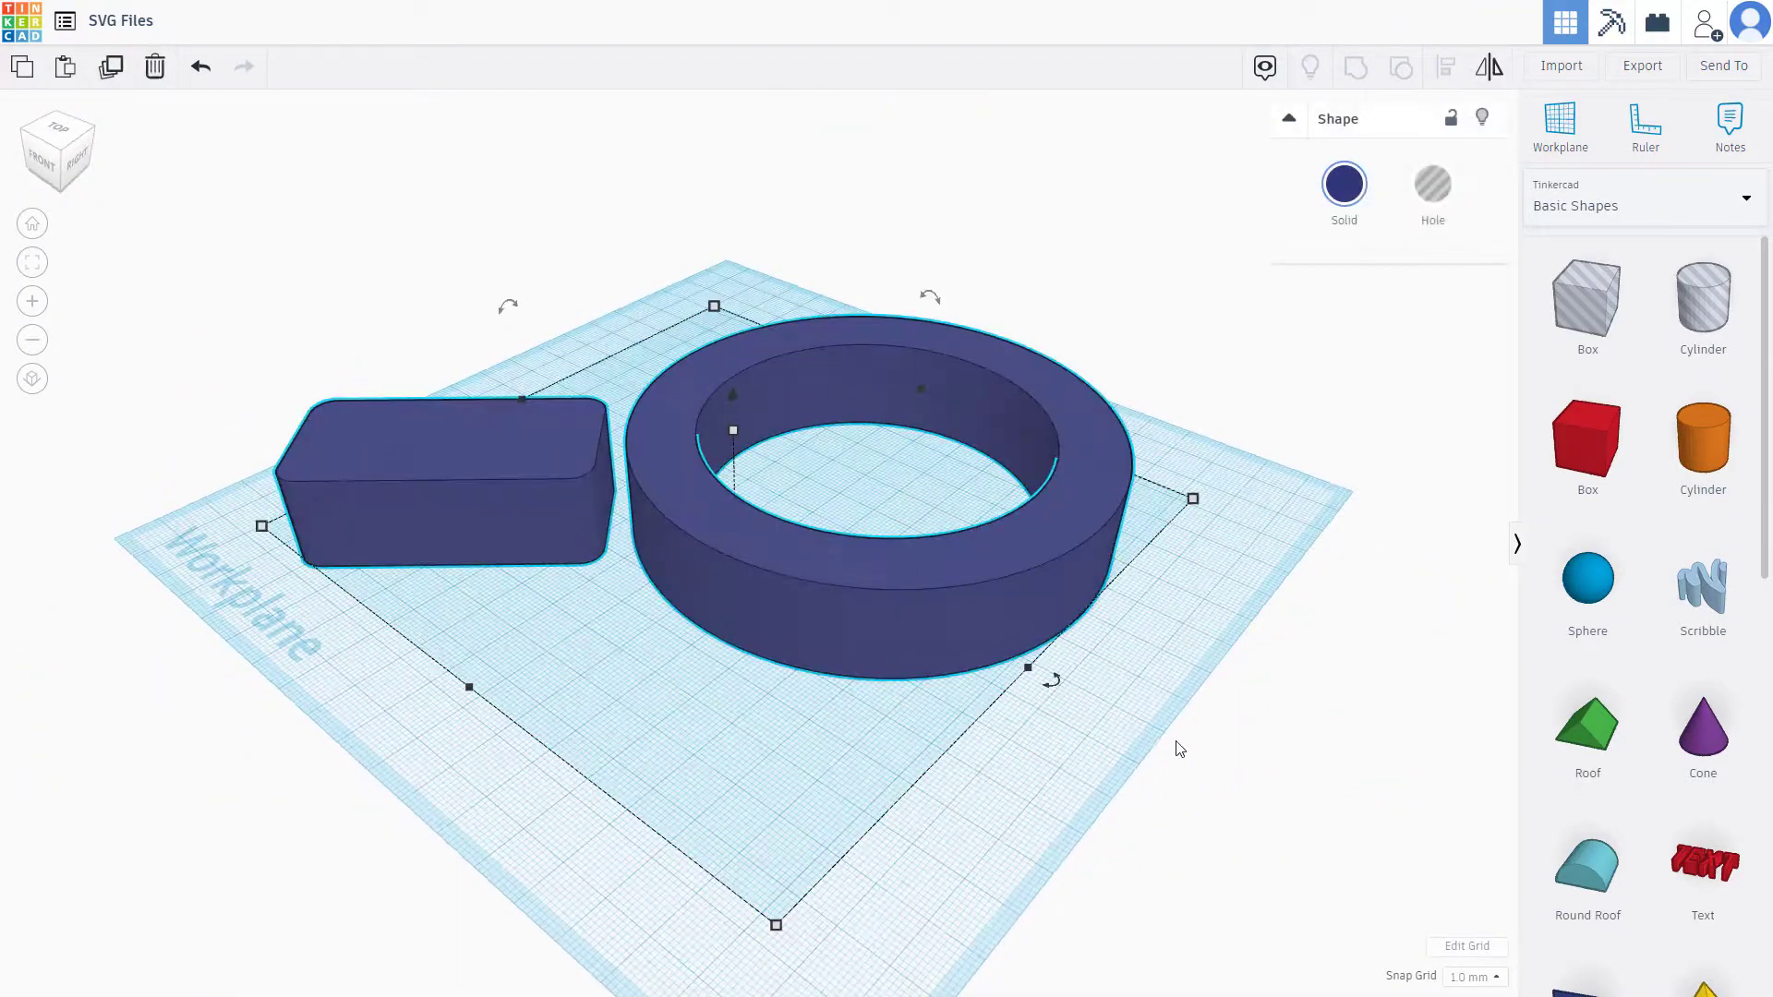
{"action": "right_click_drag", "start_coordinate": [1189, 750], "coordinate": [1274, 726]}
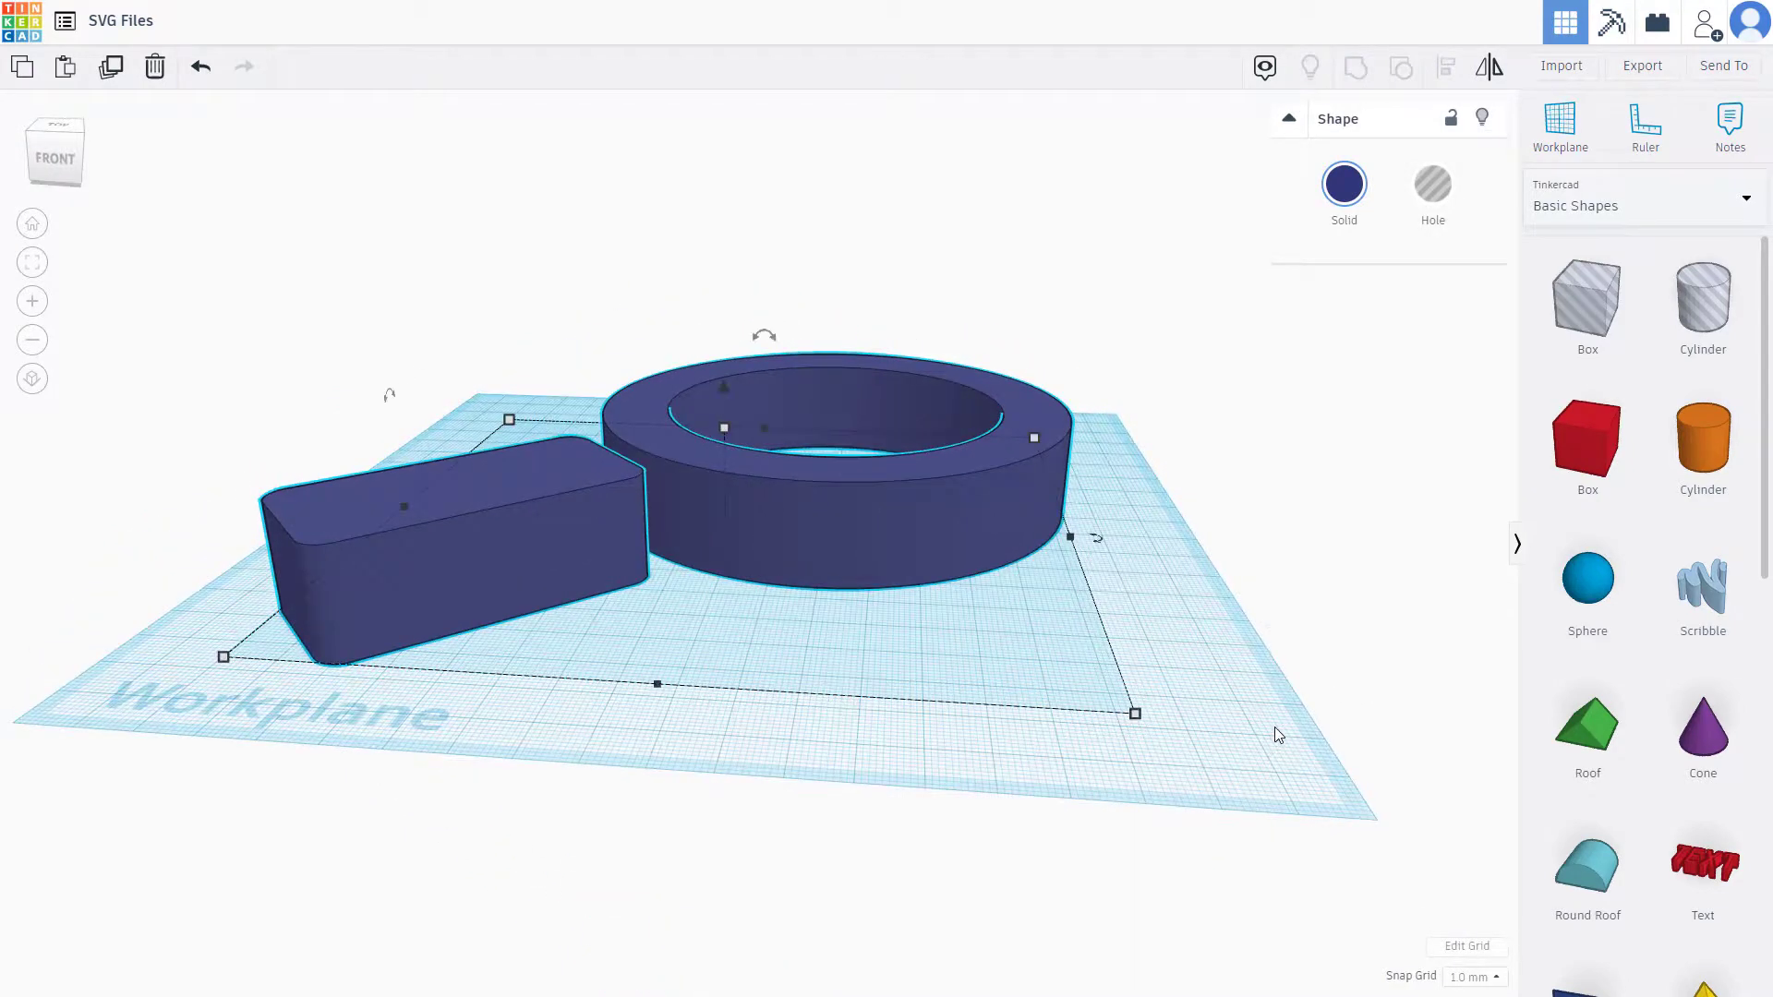